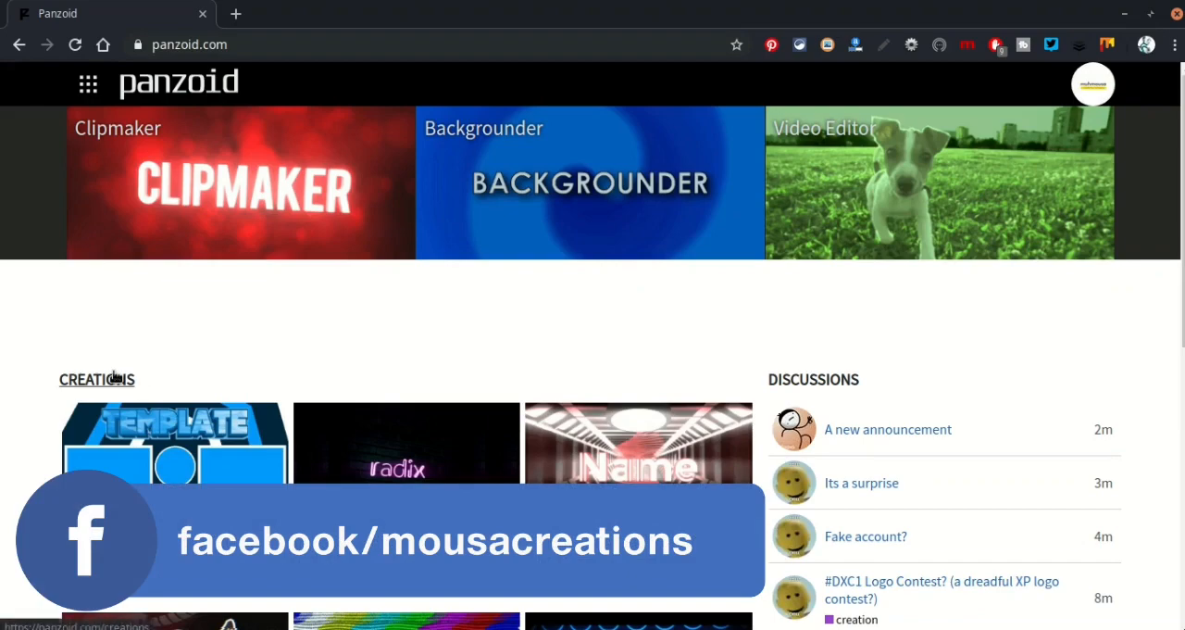
- Browse the trending creations in the upbeat category for a template
left_click(109, 380)
left_click(218, 144)
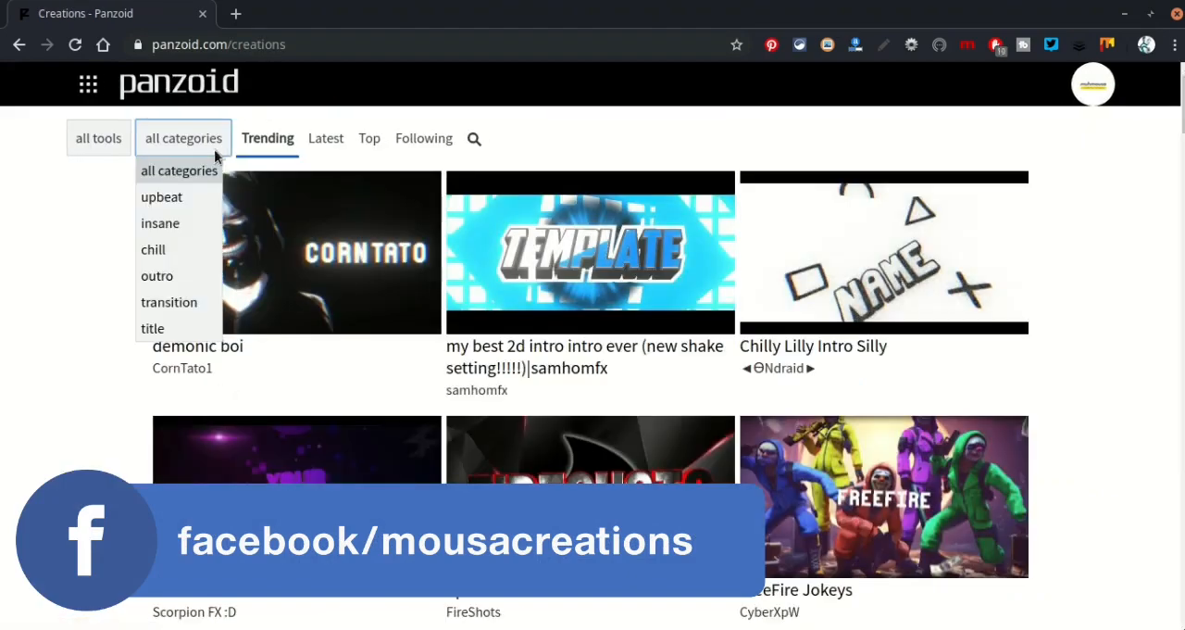
left_click(192, 192)
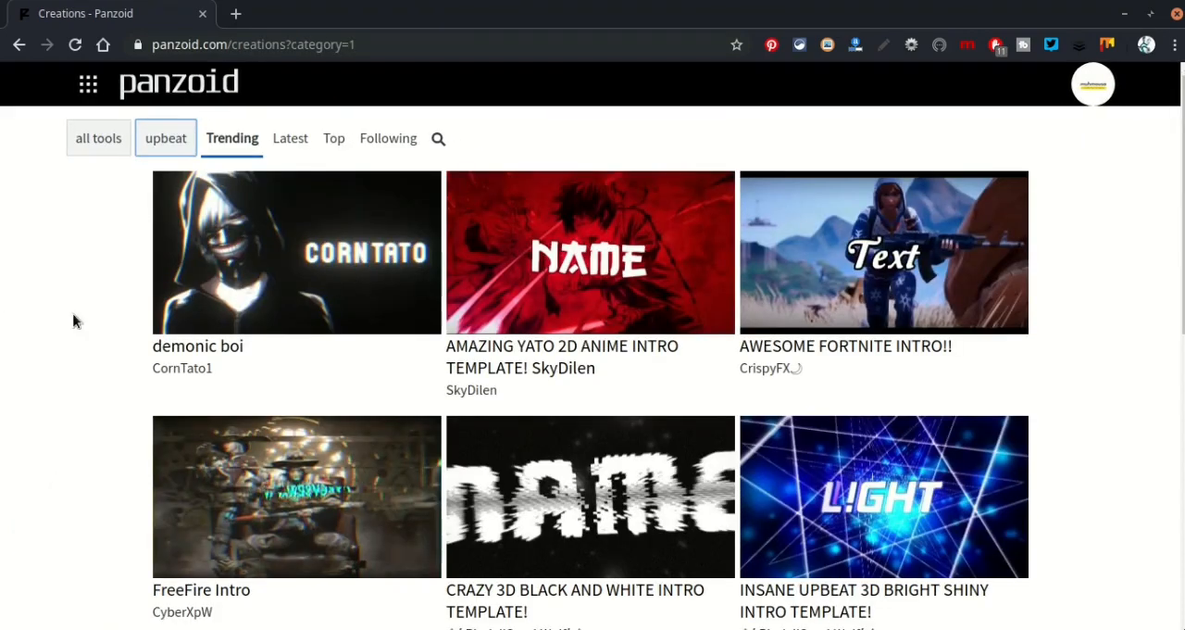
scroll(1111, 329, "down", 5)
scroll(1111, 330, "down", 3)
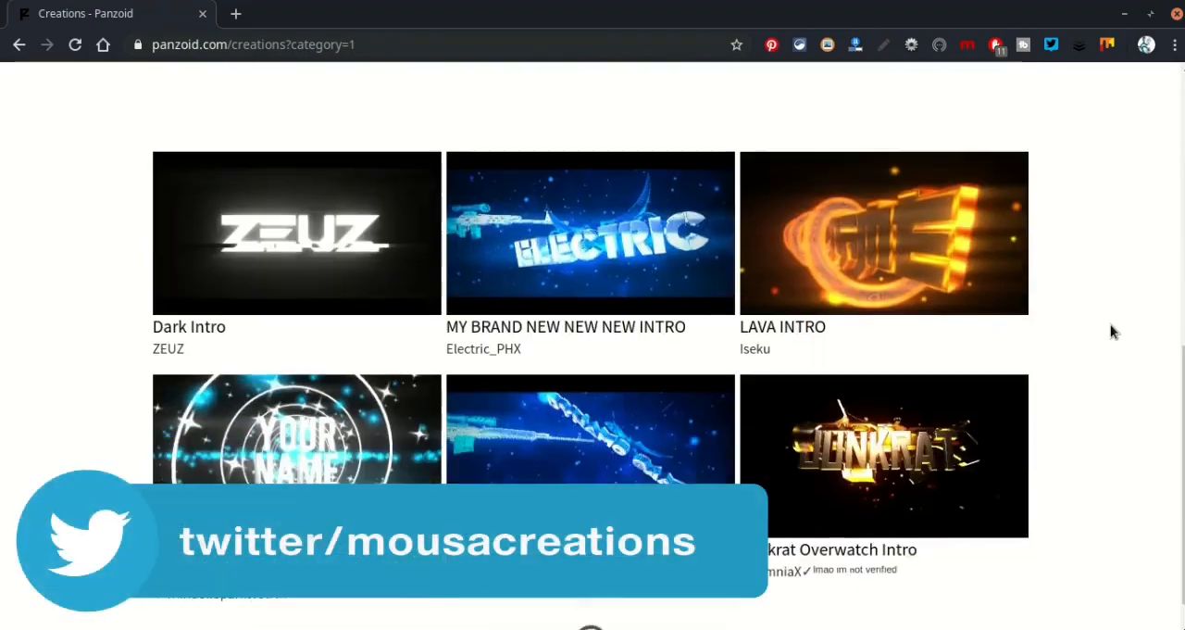
scroll(1112, 331, "down", 9)
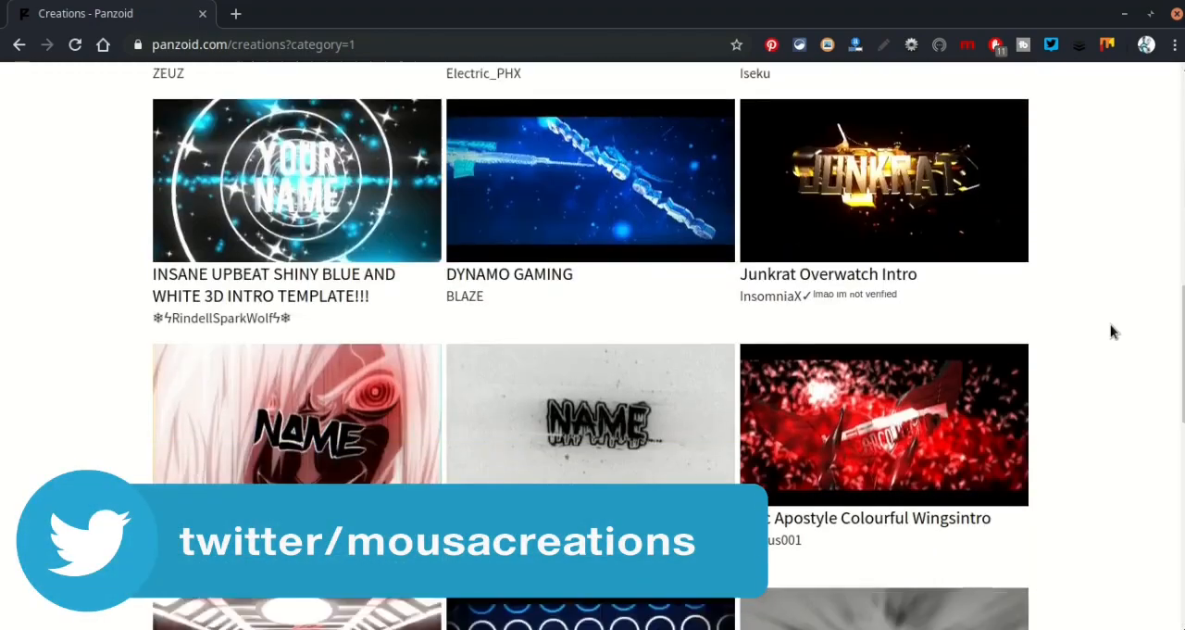
scroll(1111, 331, "down", 5)
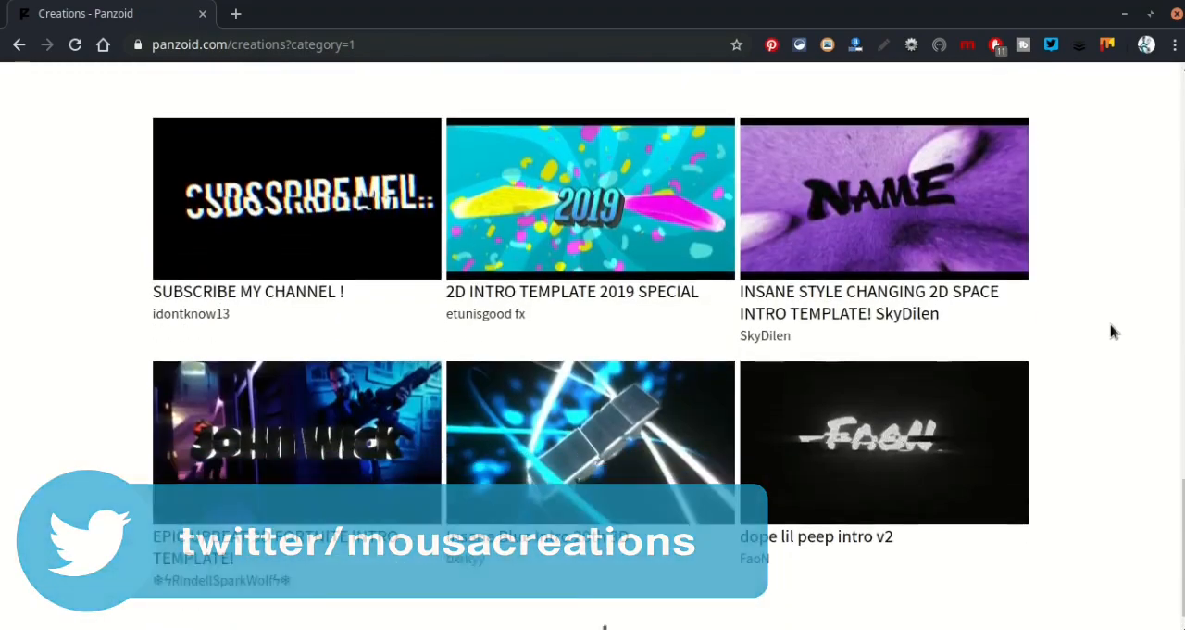
- Open the NEW YT BANNER JULE 2019 creation in Clipmaker and show it through the camera view
left_click(558, 503)
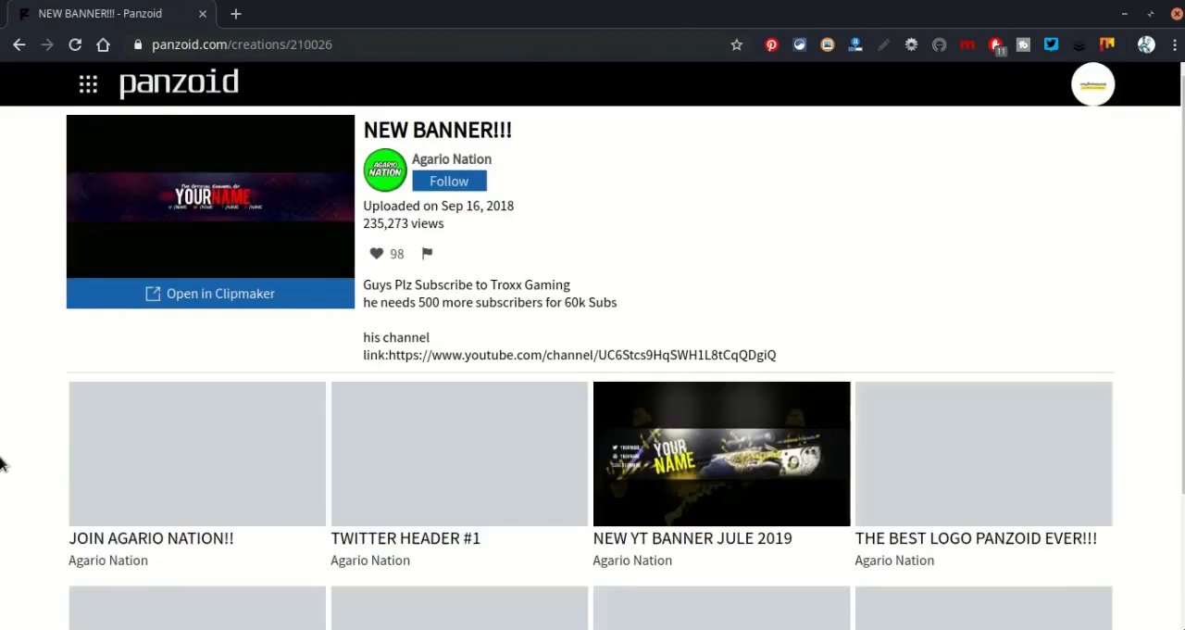
scroll(2, 449, "down", 2)
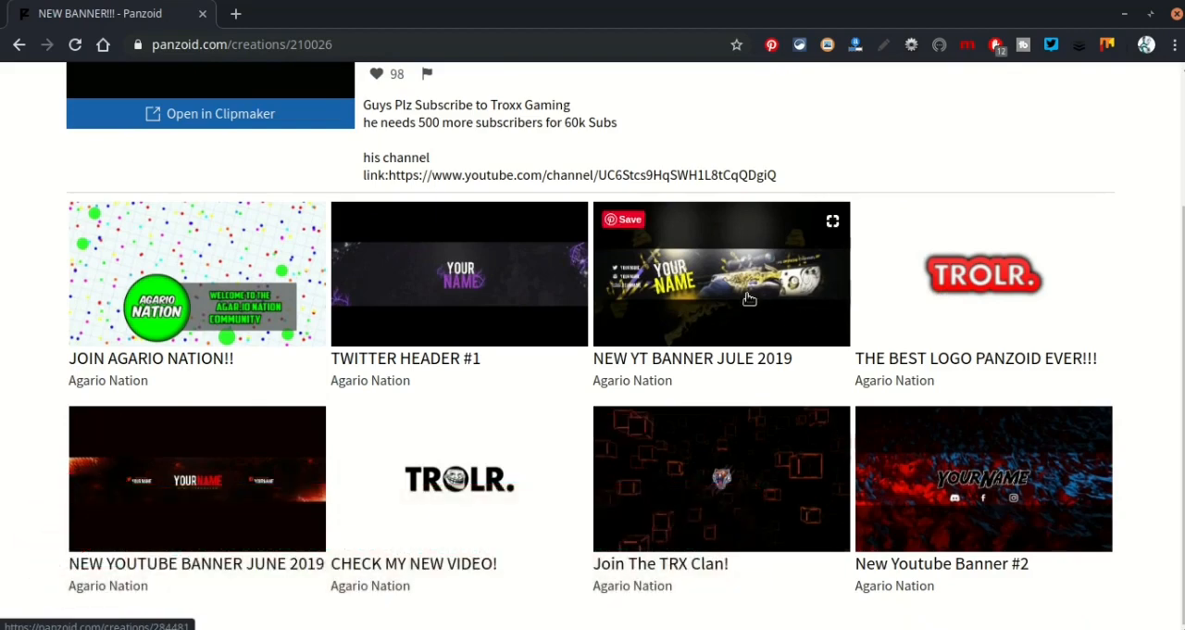
left_click(749, 298)
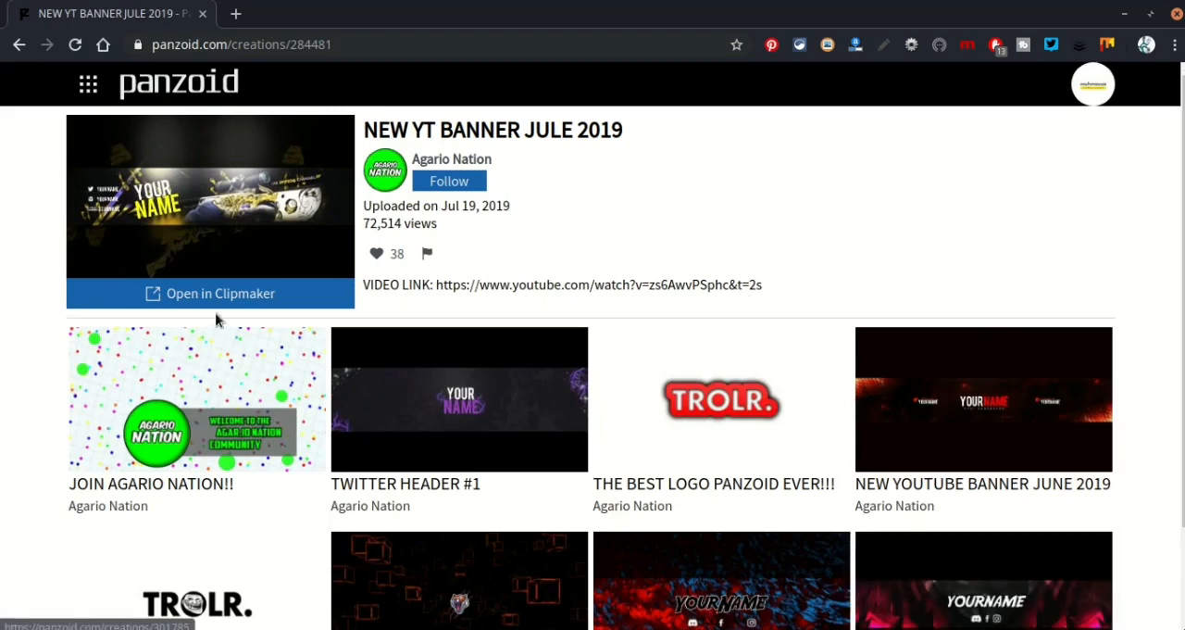
left_click(283, 294)
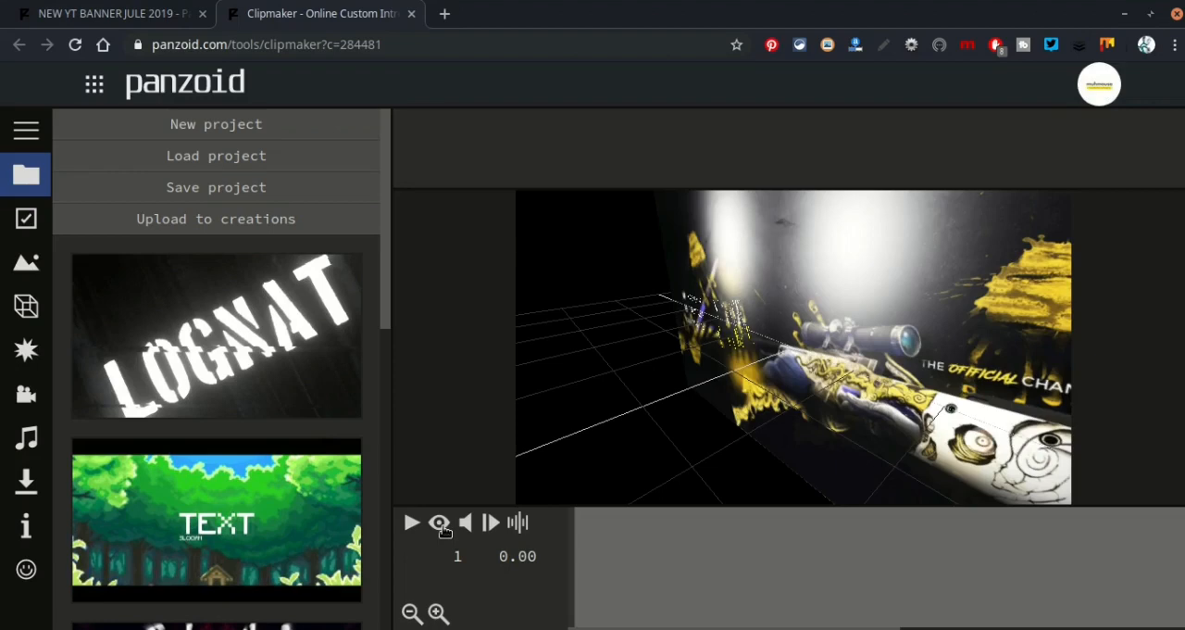
left_click(440, 523)
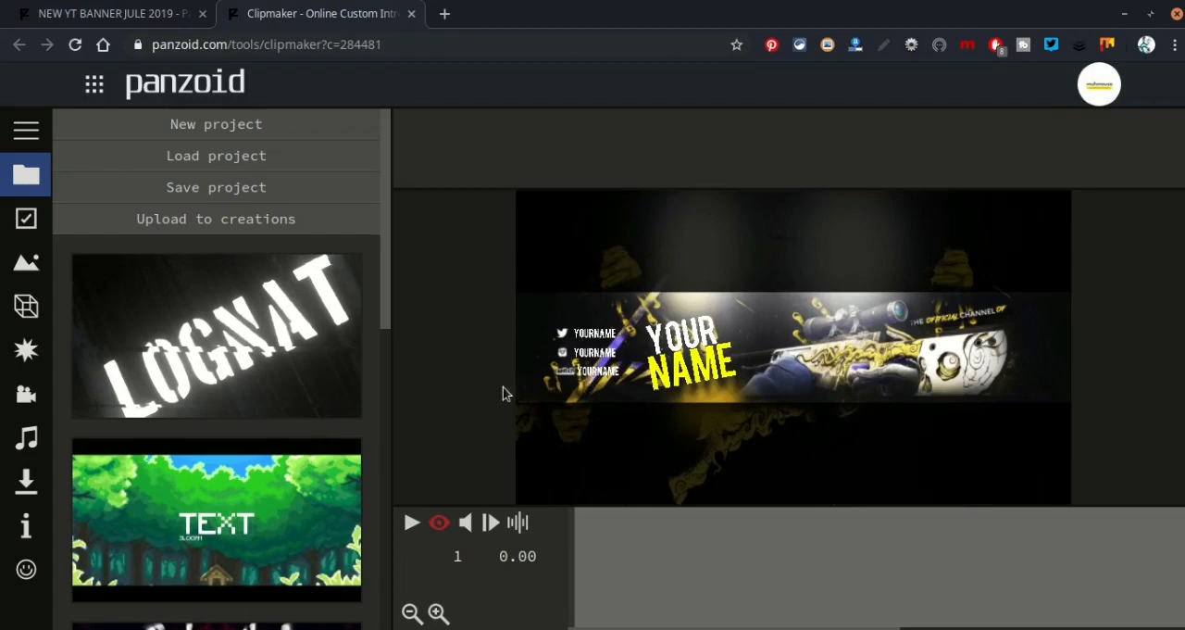
- Replace the wording of the YOUR text object with "mousa"
left_click(26, 308)
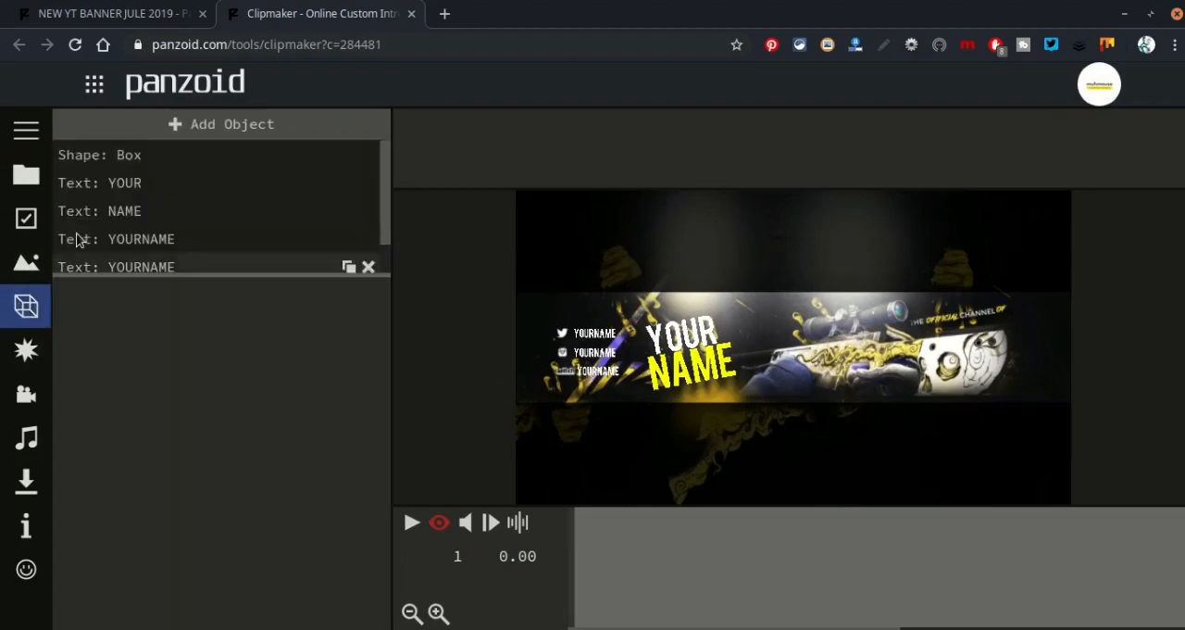
left_click(140, 182)
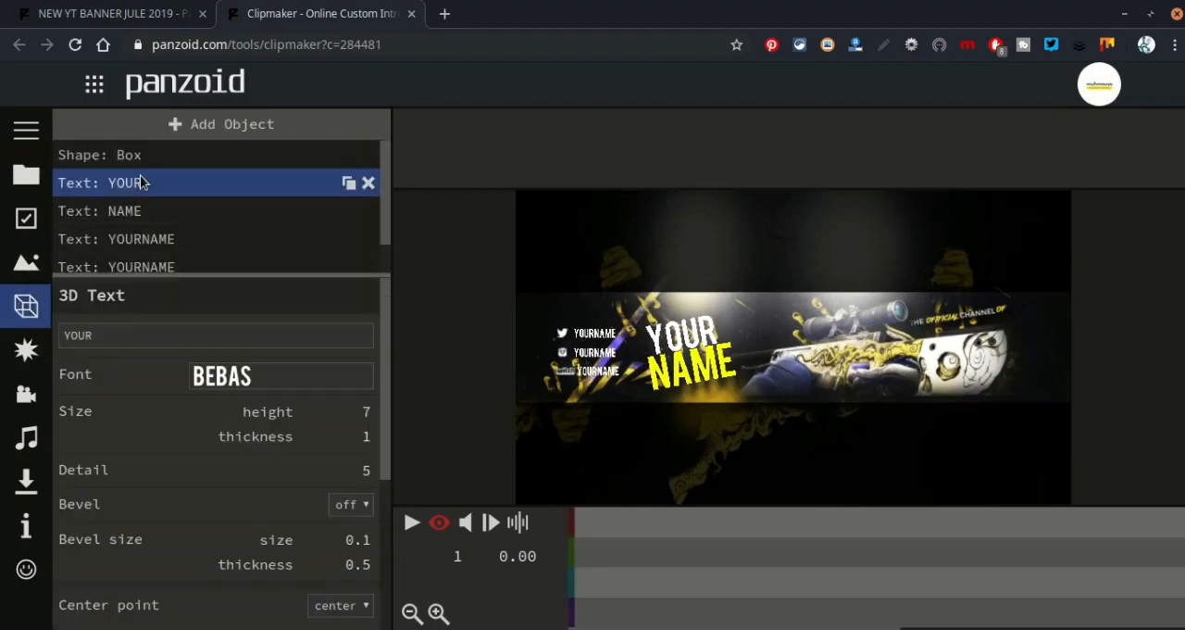
left_click(115, 337)
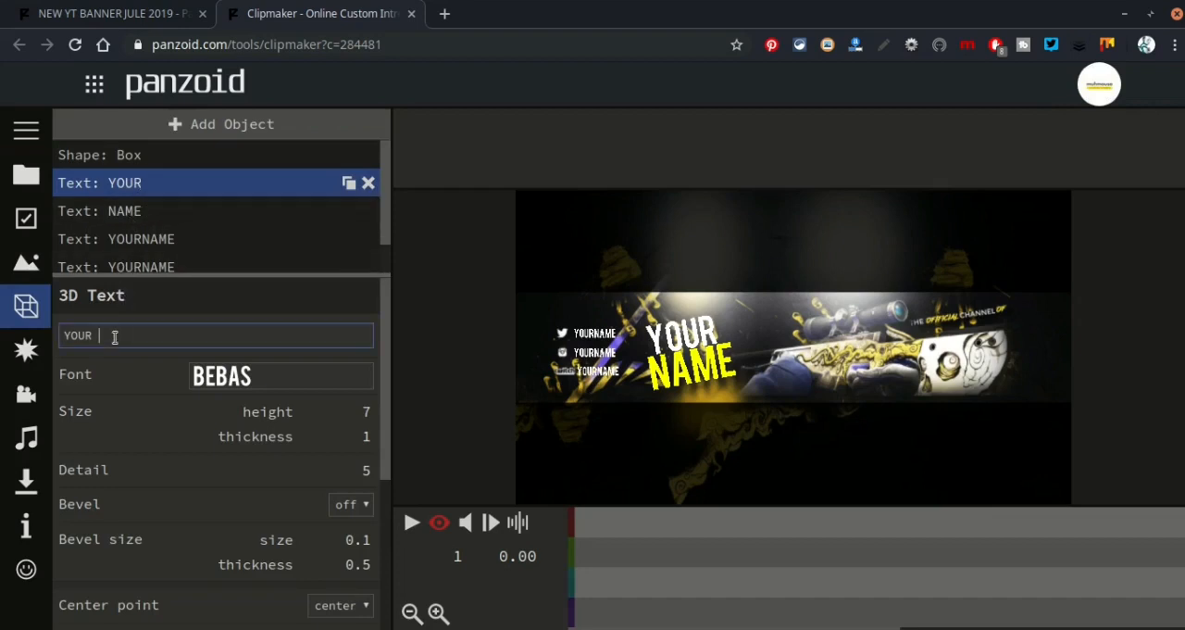
double_click(115, 337)
type("mousa")
left_click(267, 413)
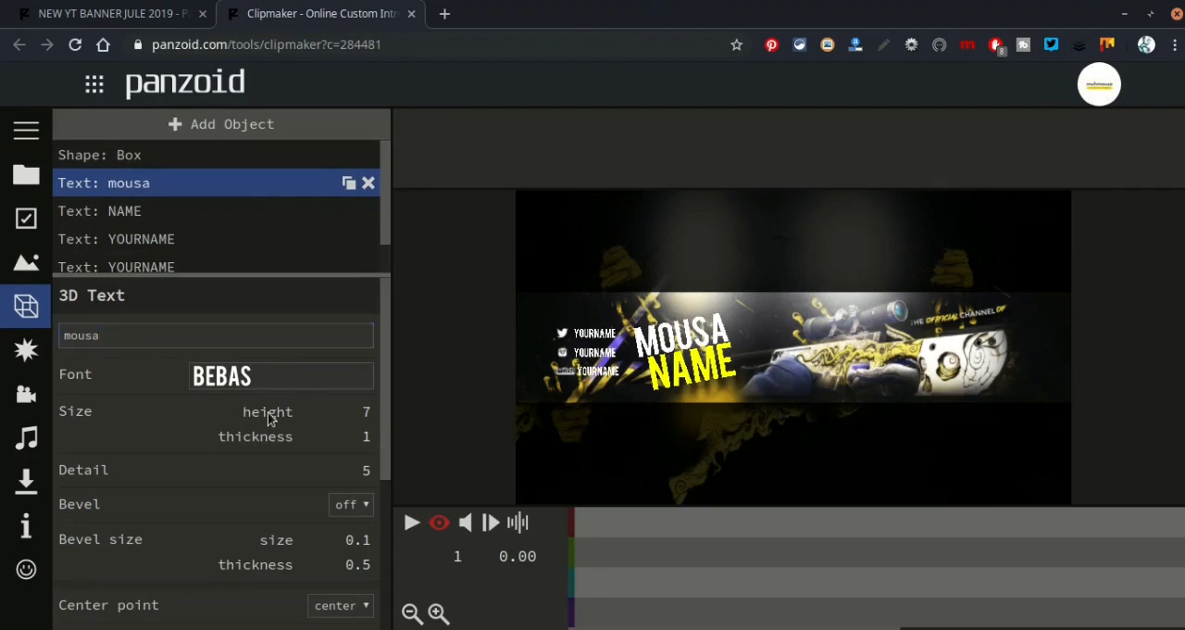
- Replace the wording of the yellow NAME text object with "creations"
left_click(150, 215)
left_click(178, 337)
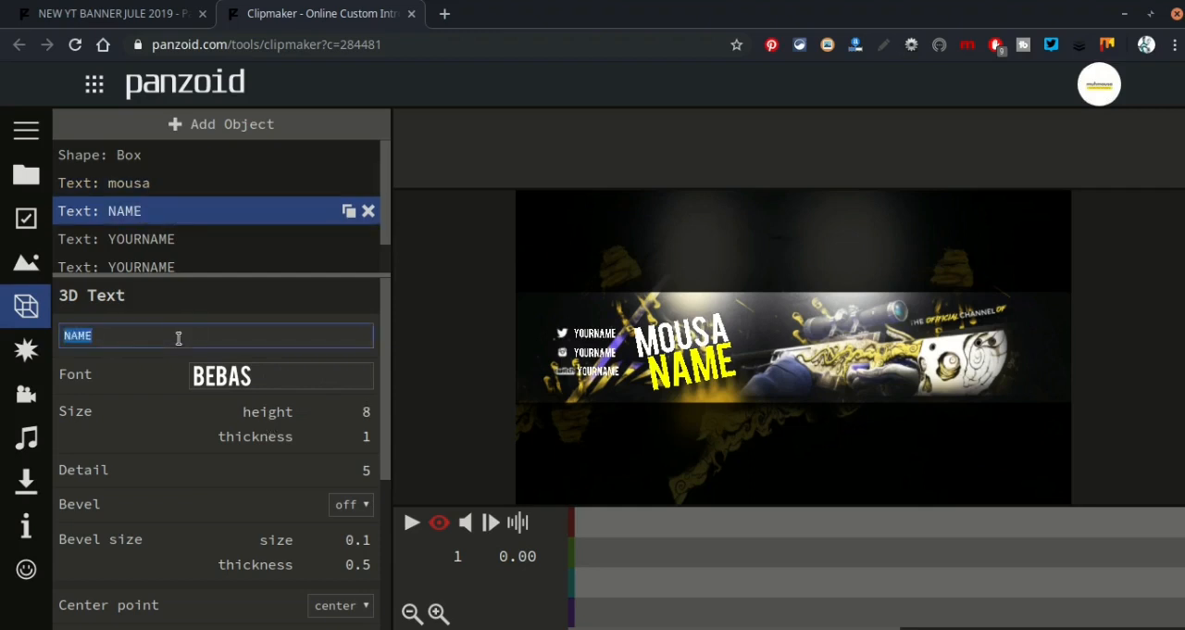
type("creations")
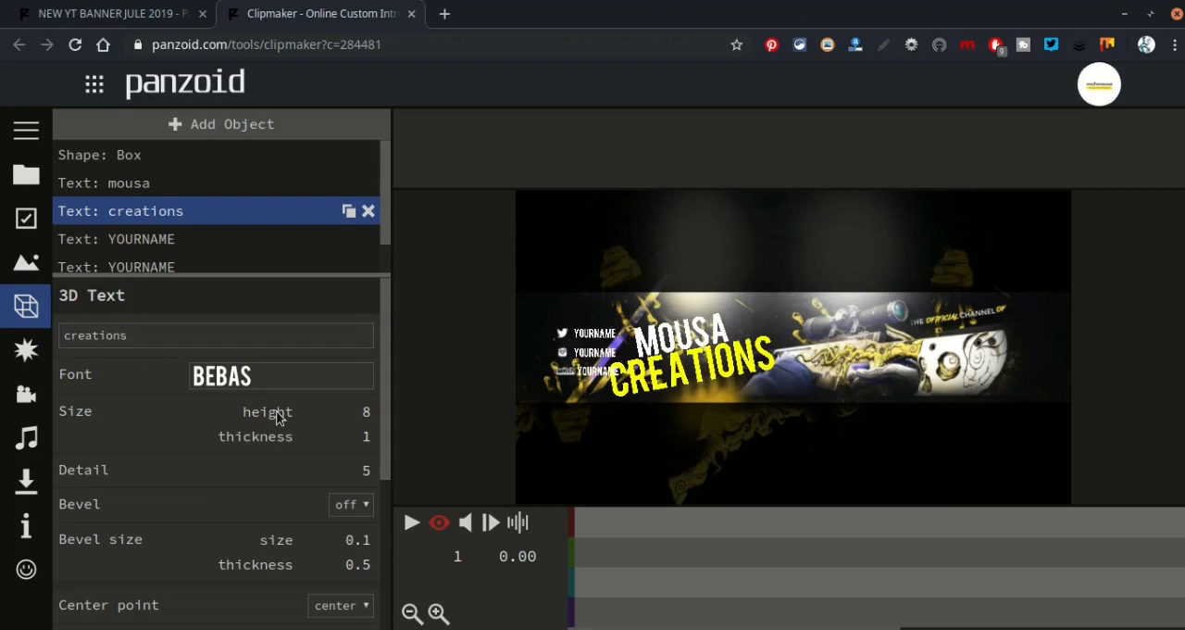
- Try heights of 4, 6 and 8 on the creations text
left_click(366, 415)
type("6")
key("BackSpace")
type("4")
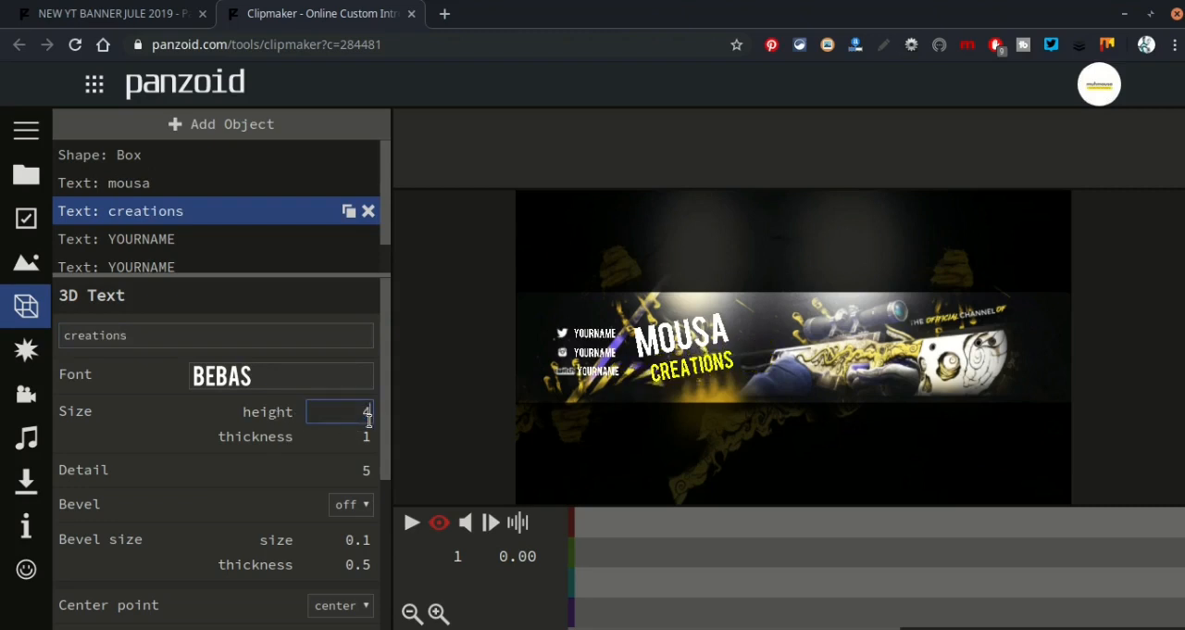
key("BackSpace")
type("6")
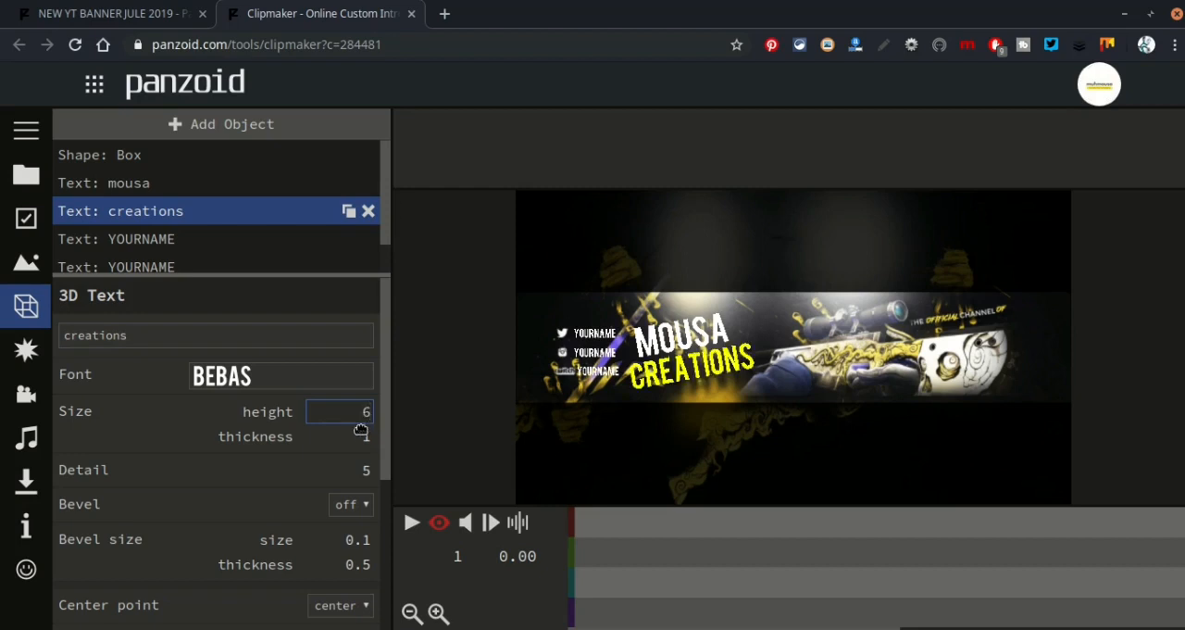
key("BackSpace")
type("8")
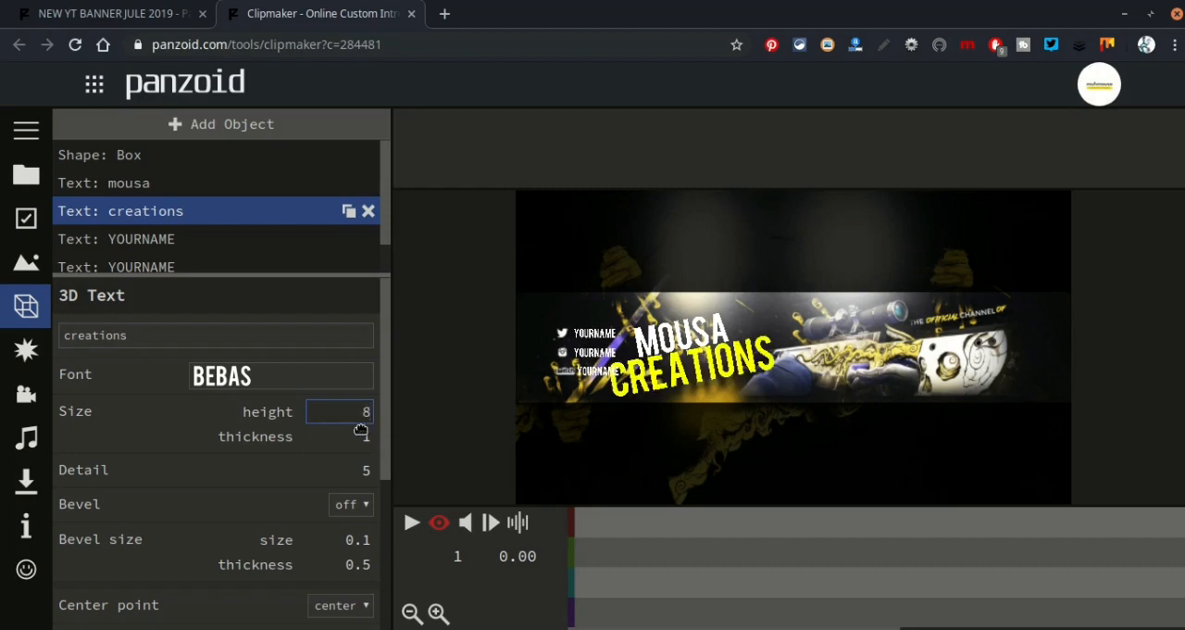
- Set the height of the creations text to 5
double_click(365, 410)
key("BackSpace")
type("5")
double_click(358, 441)
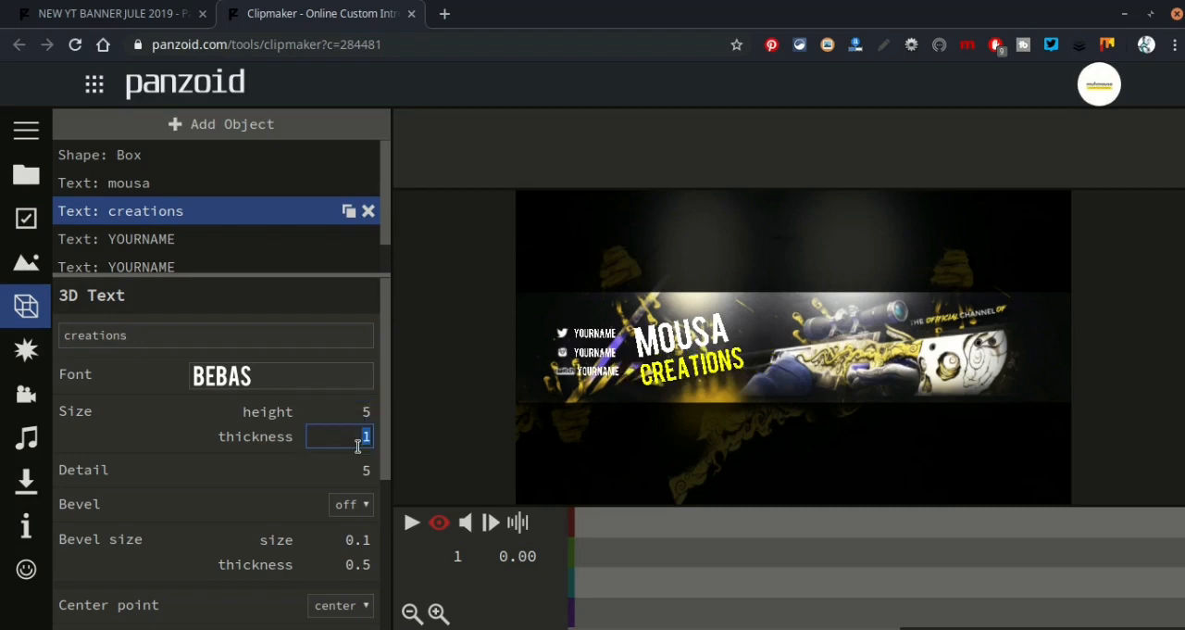
- Try a height of 6 on the mousa text and set it back to 7
left_click(148, 190)
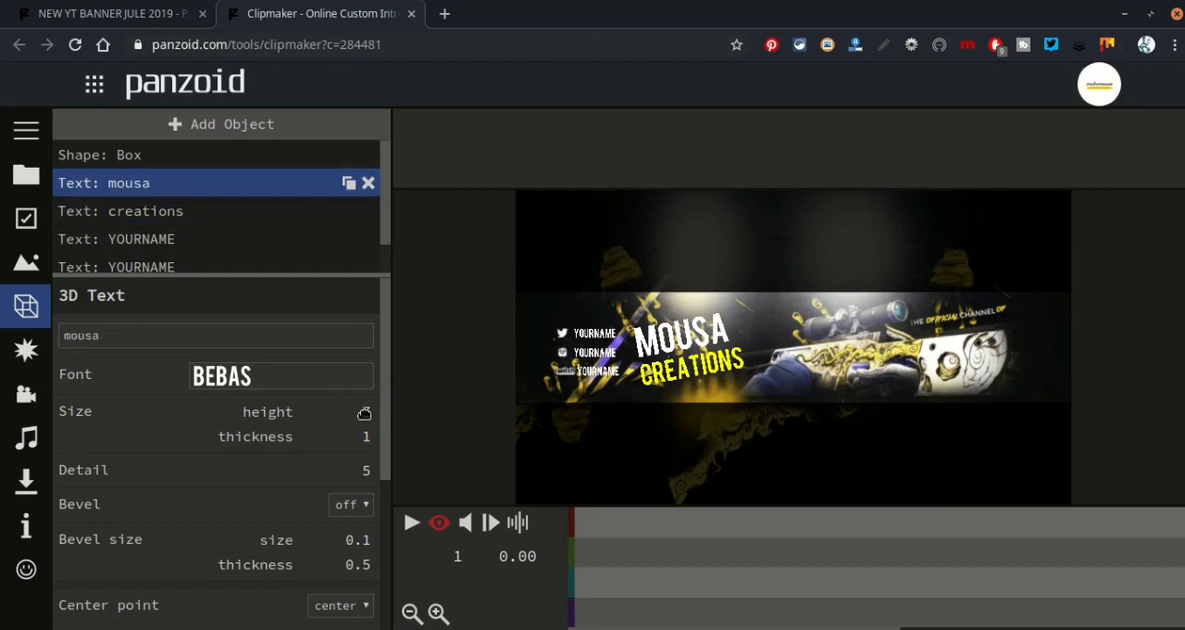
double_click(364, 412)
type("6")
double_click(352, 442)
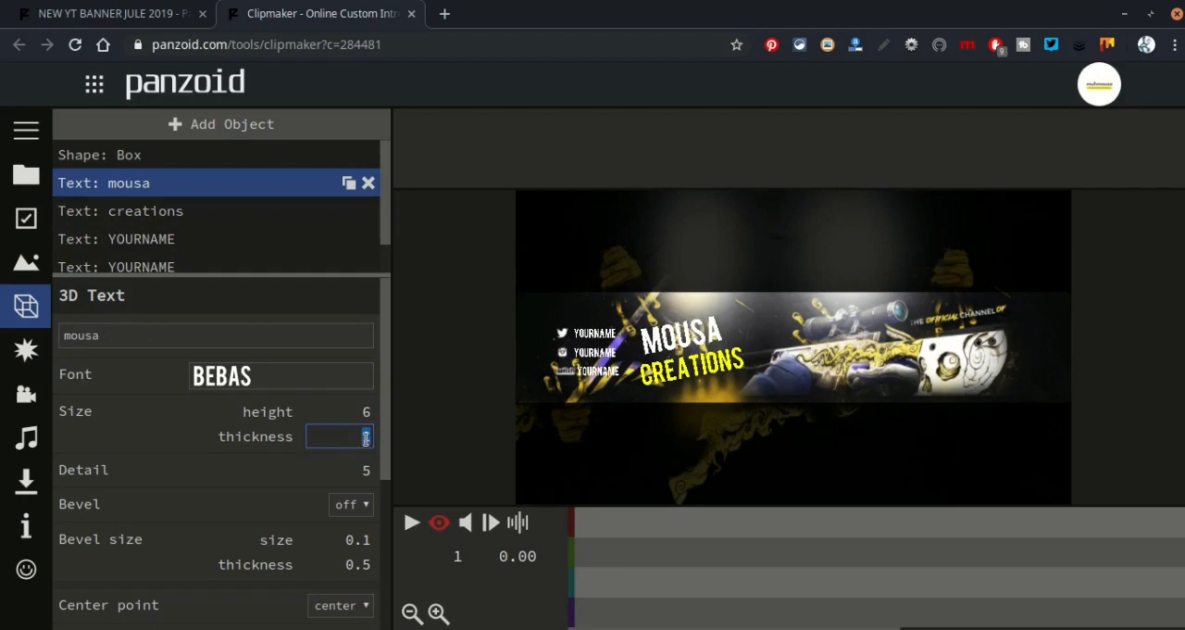
double_click(366, 413)
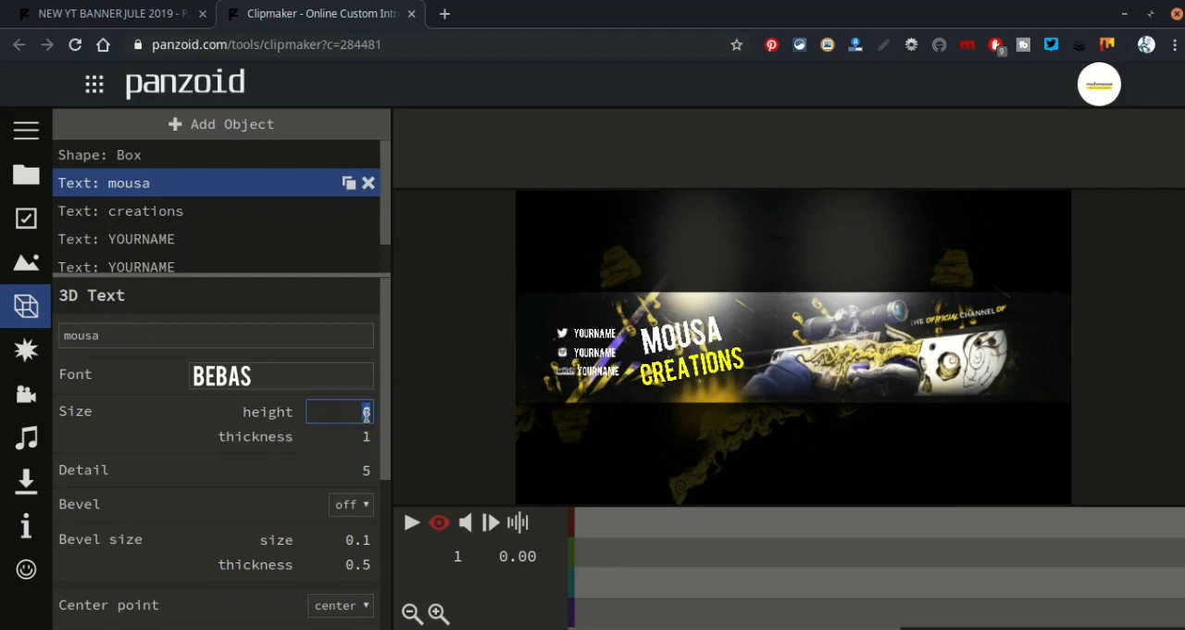
type("7")
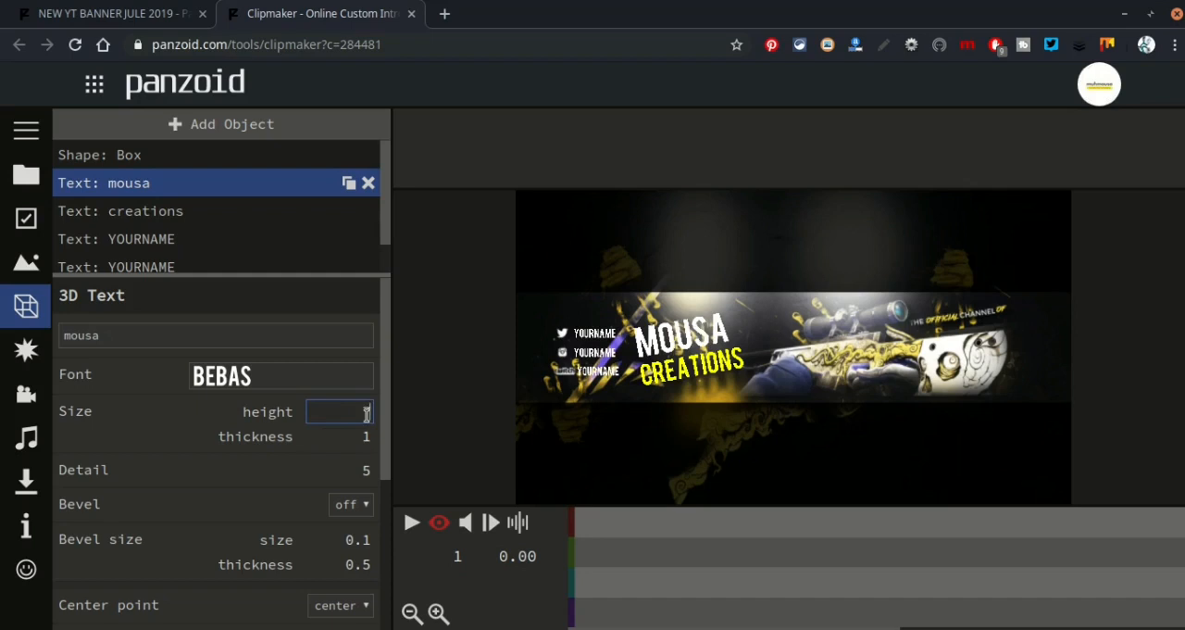
left_click(281, 342)
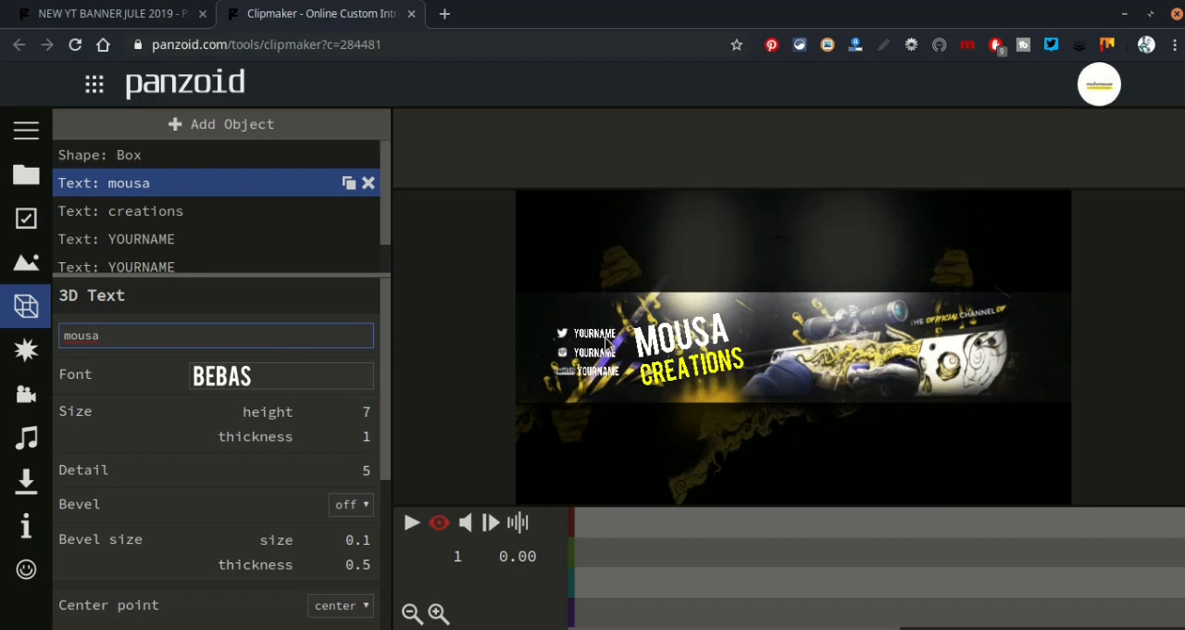
- Replace the YOURNAME text beside the Twitter icon with "mousacreations"
left_click(137, 243)
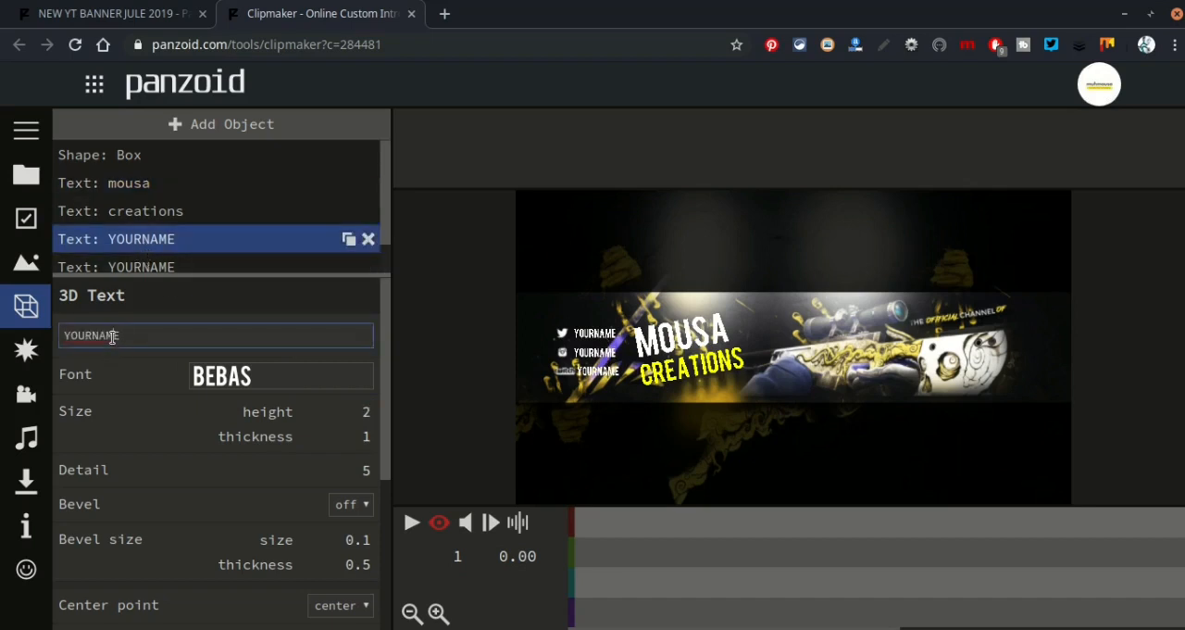
double_click(110, 338)
type("m")
type("ousacreations")
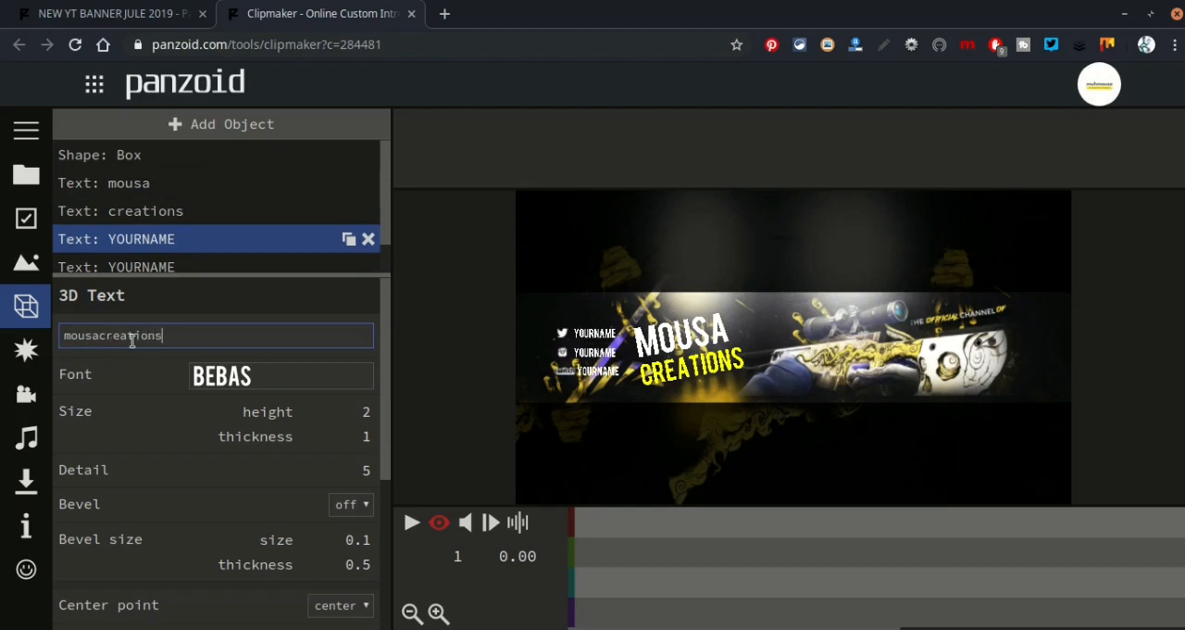
left_click(280, 419)
- Copy the mousacreations wording and set that text object's horizontal position to -54.70
key("ctrl+a")
key("ctrl+c")
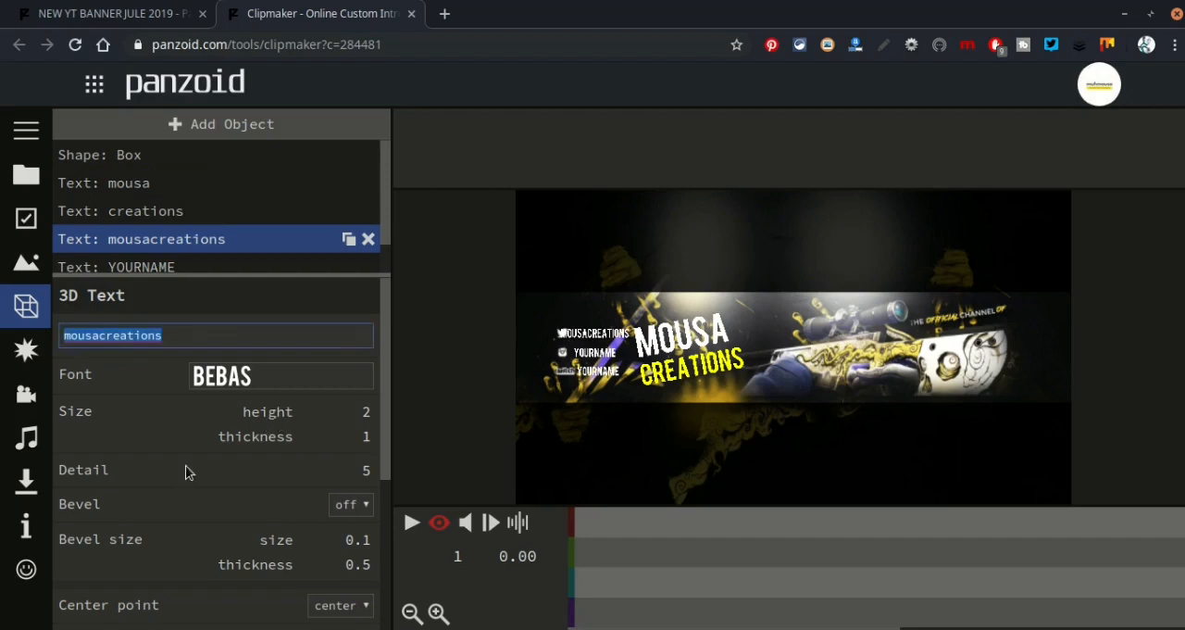
scroll(297, 547, "down", 2)
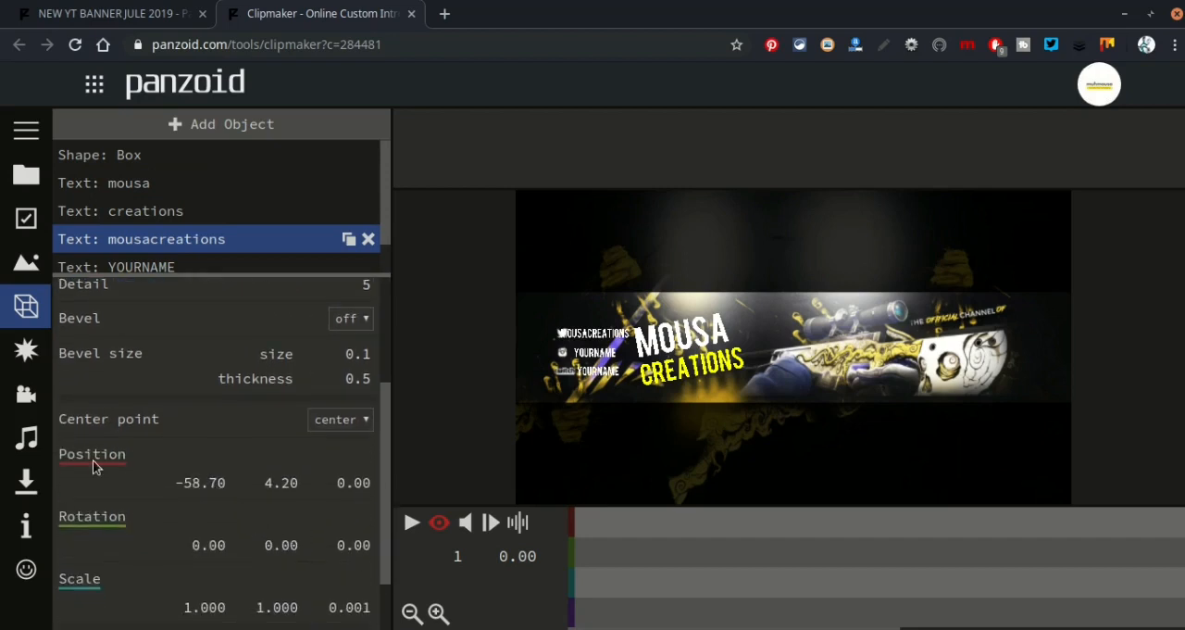
left_click_drag(190, 483, 181, 258)
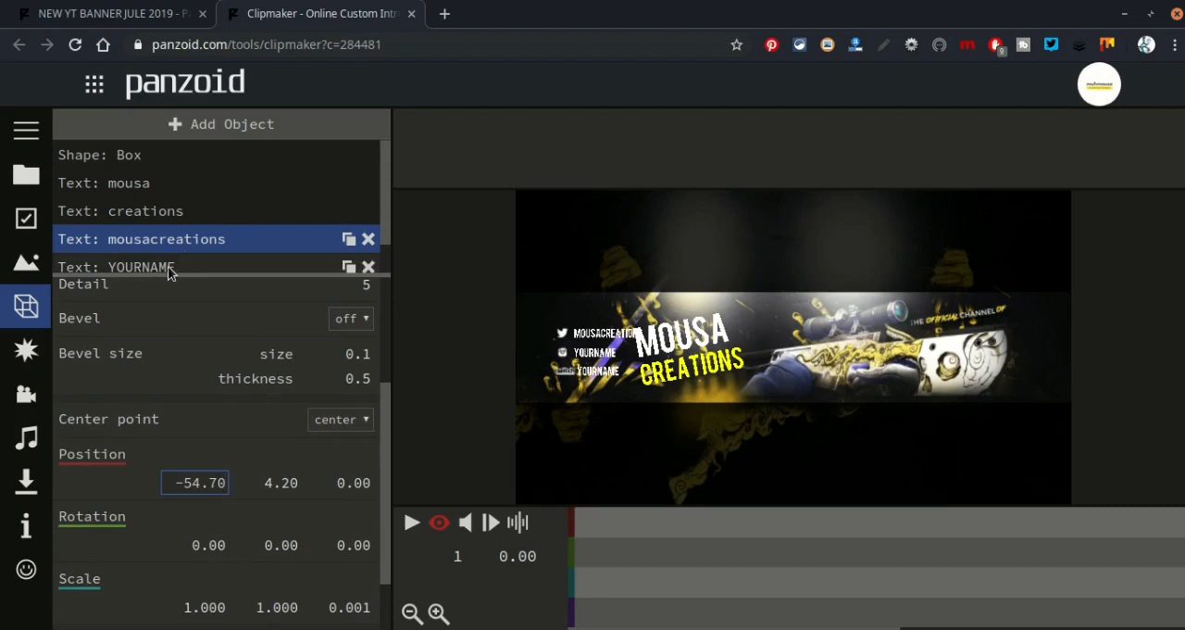
- Replace the second social-media YOURNAME text with the copied "mousacreations" wording
left_click(169, 270)
scroll(175, 334, "up", 2)
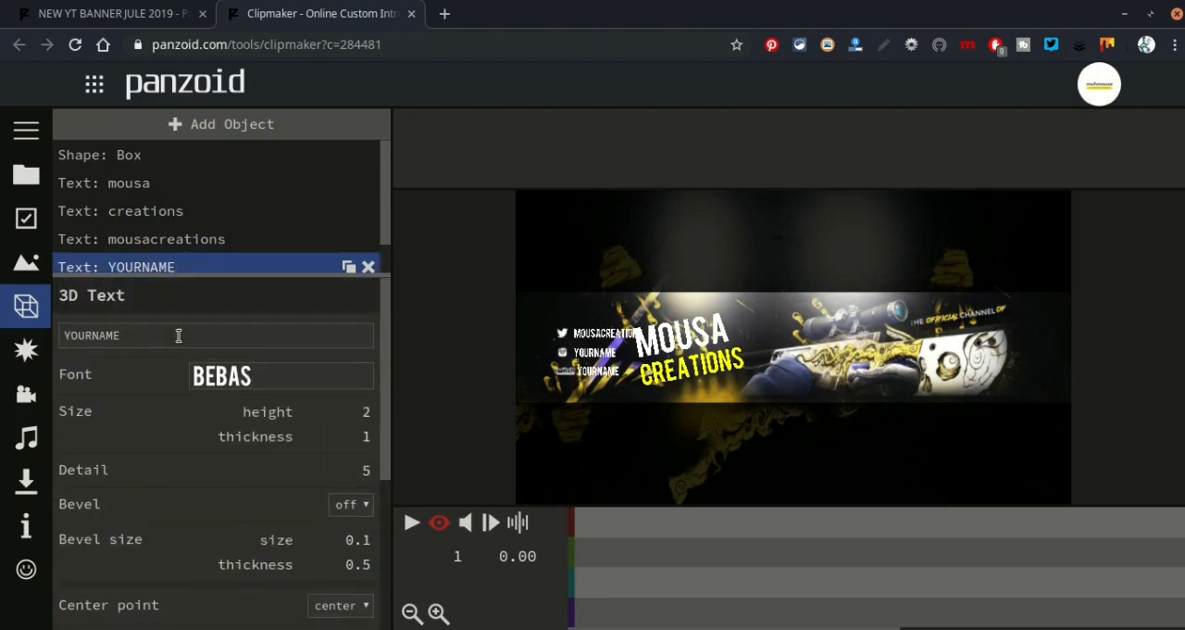
double_click(125, 339)
key("ctrl+v")
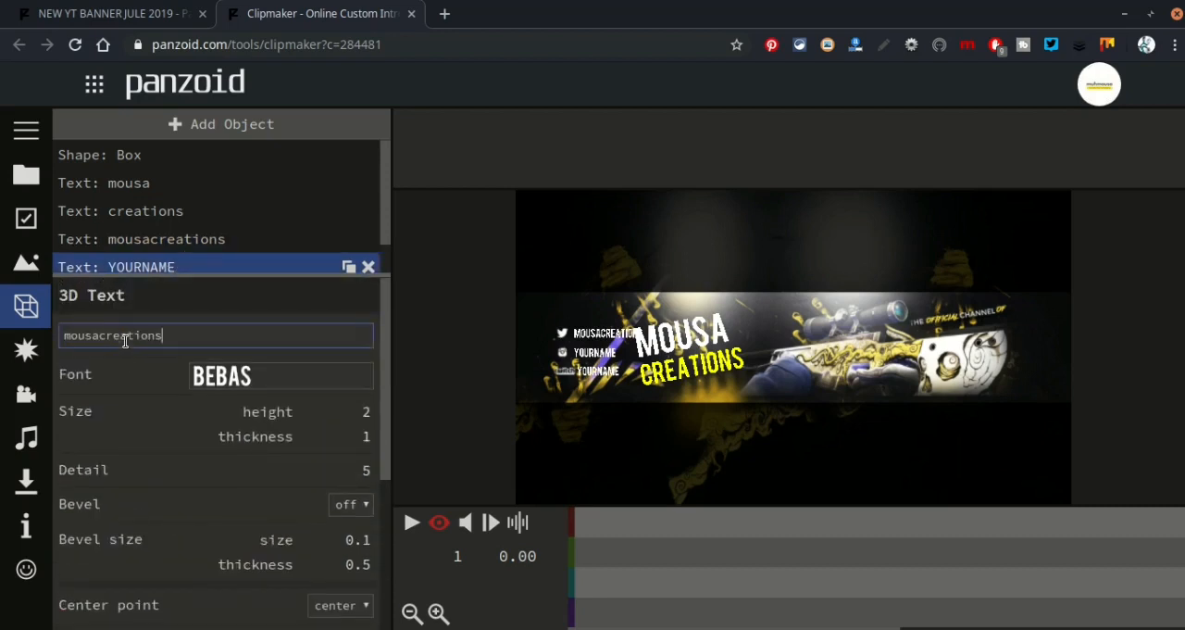
left_click(263, 374)
left_click(162, 335)
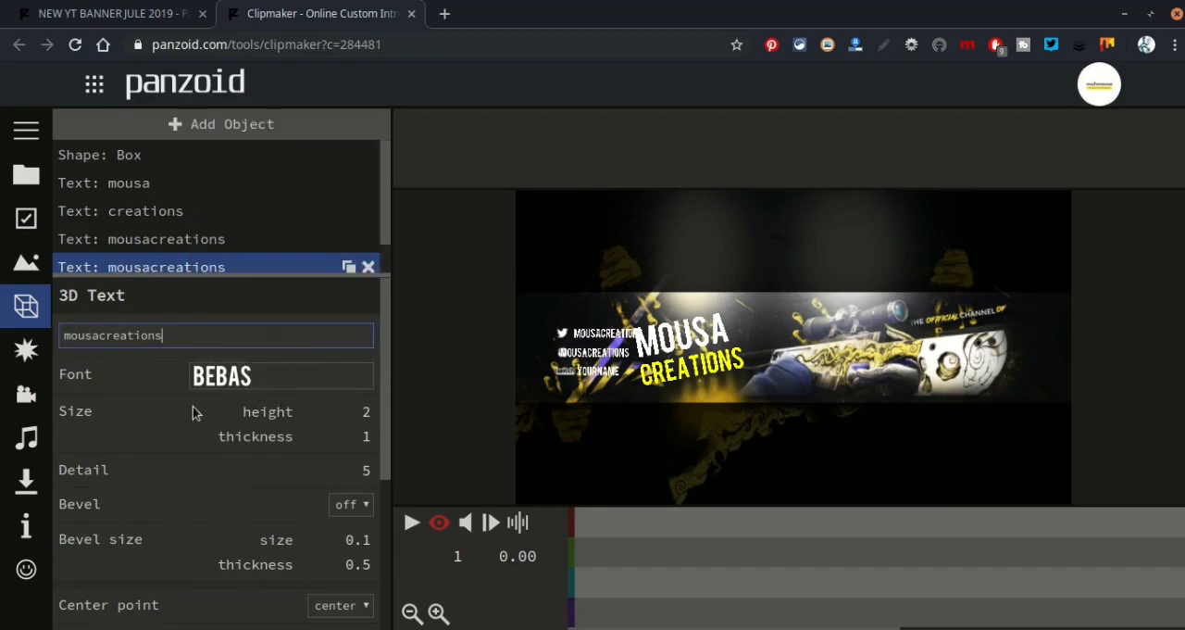
- Set the horizontal position of the second mousacreations text to -54.70
scroll(289, 443, "down", 3)
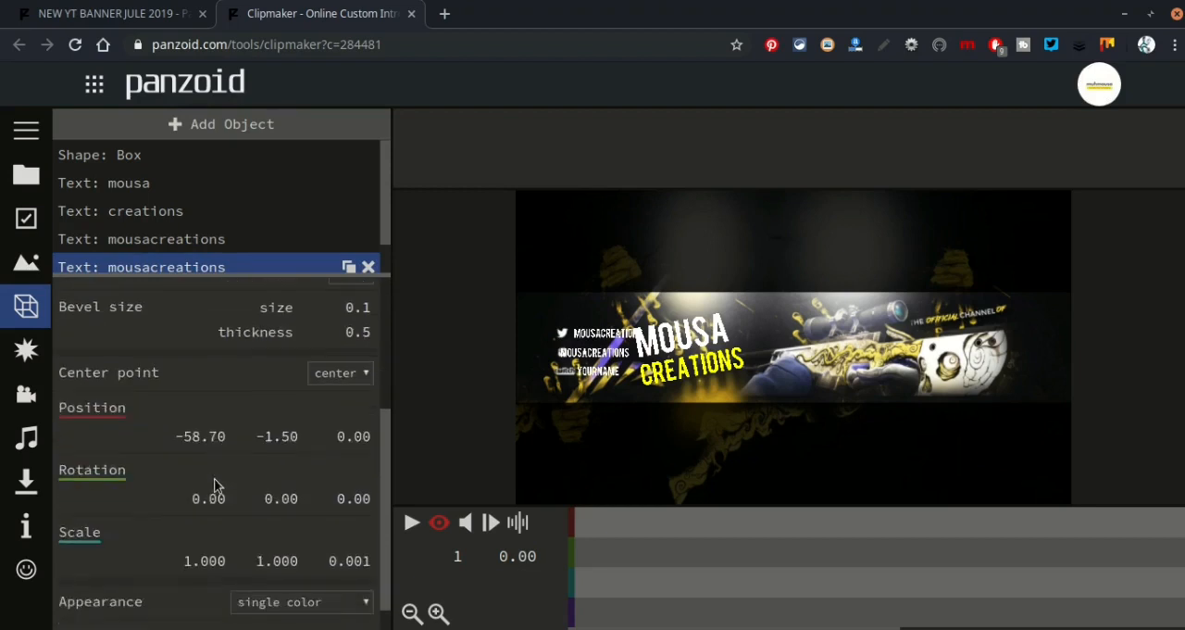
left_click(214, 445)
left_click(214, 445)
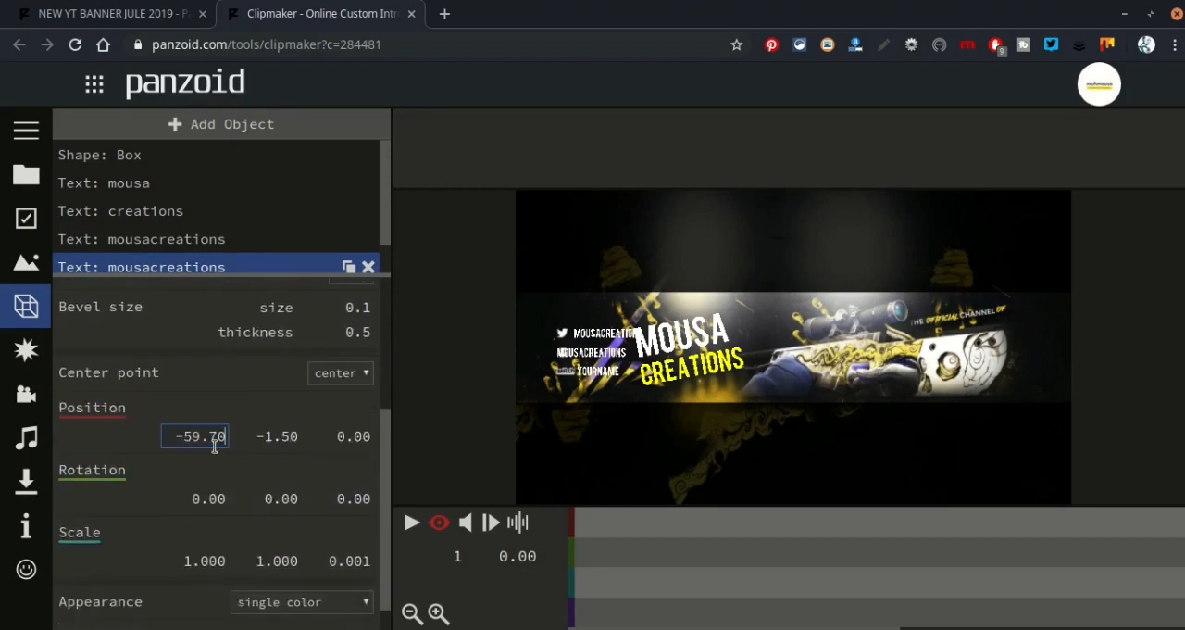
key("Up")
key("Up")
key("Up")
key("Up")
- Replace the wording of the last remaining YOURNAME text object with "mousacreations"
scroll(205, 242, "down", 1)
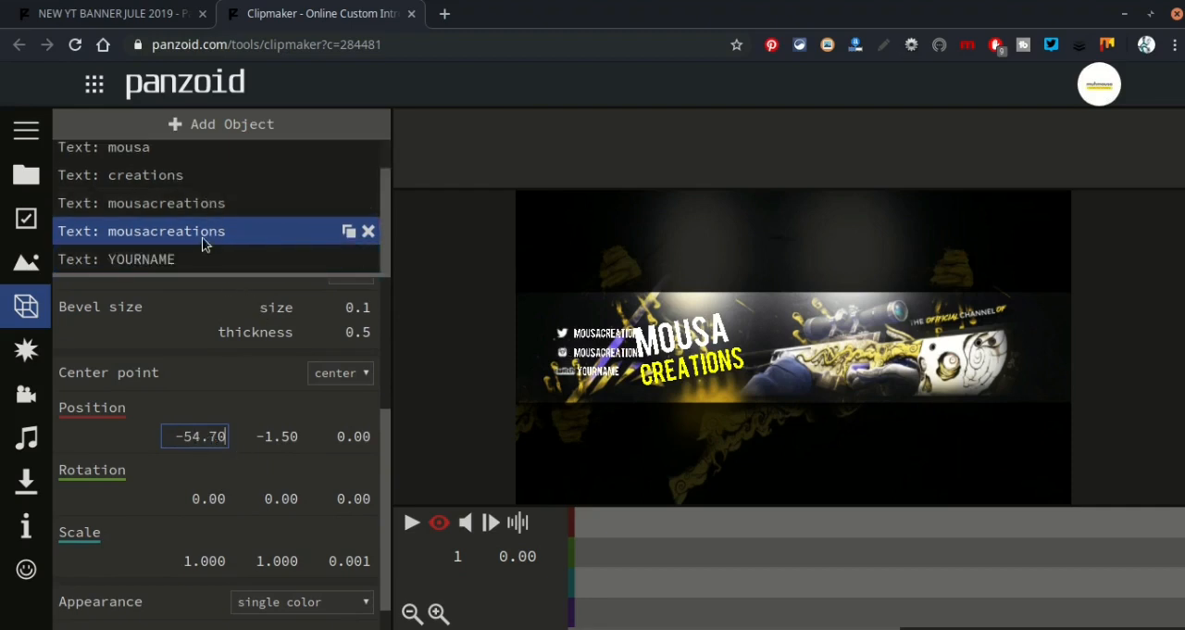
left_click(172, 262)
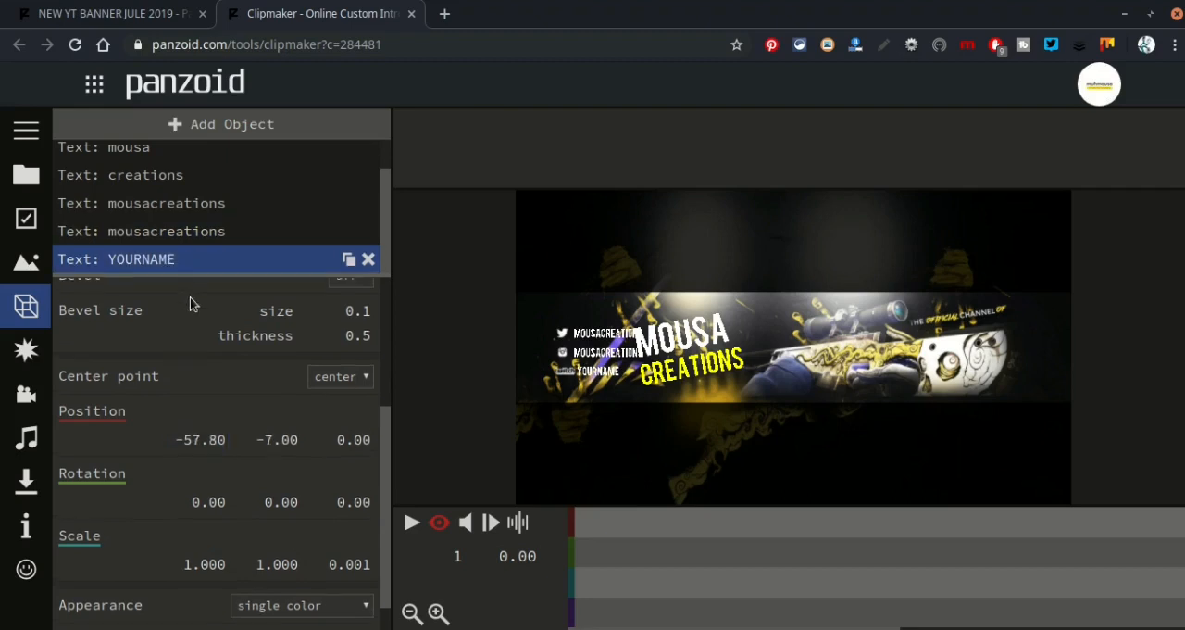
scroll(139, 331, "up", 3)
double_click(133, 334)
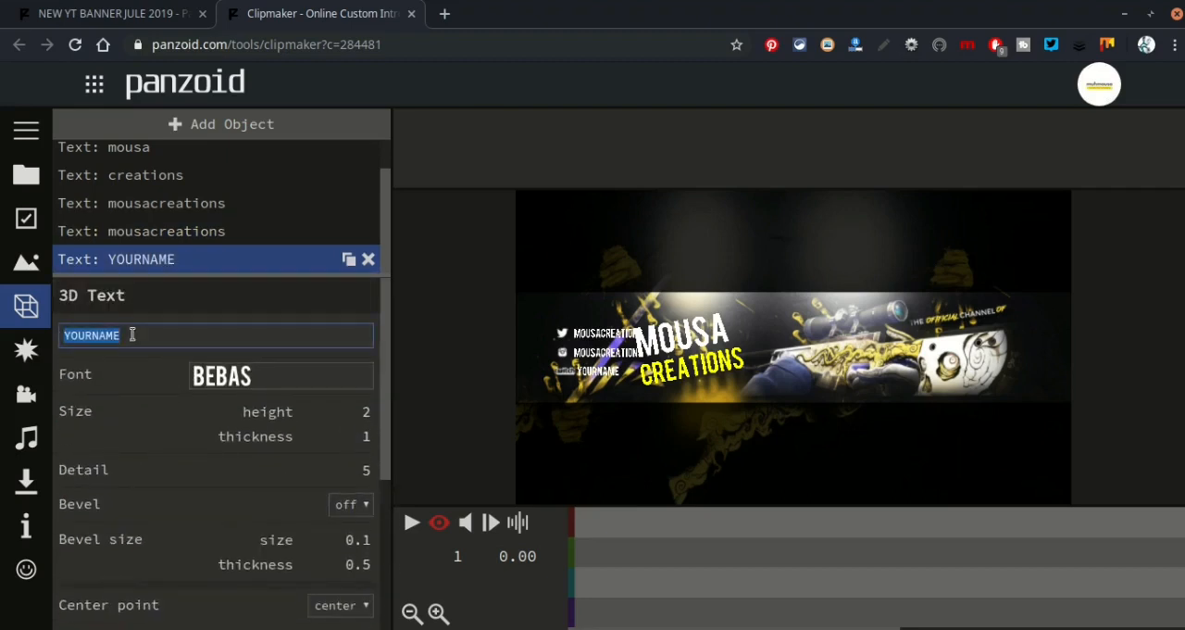
type("mousacreations")
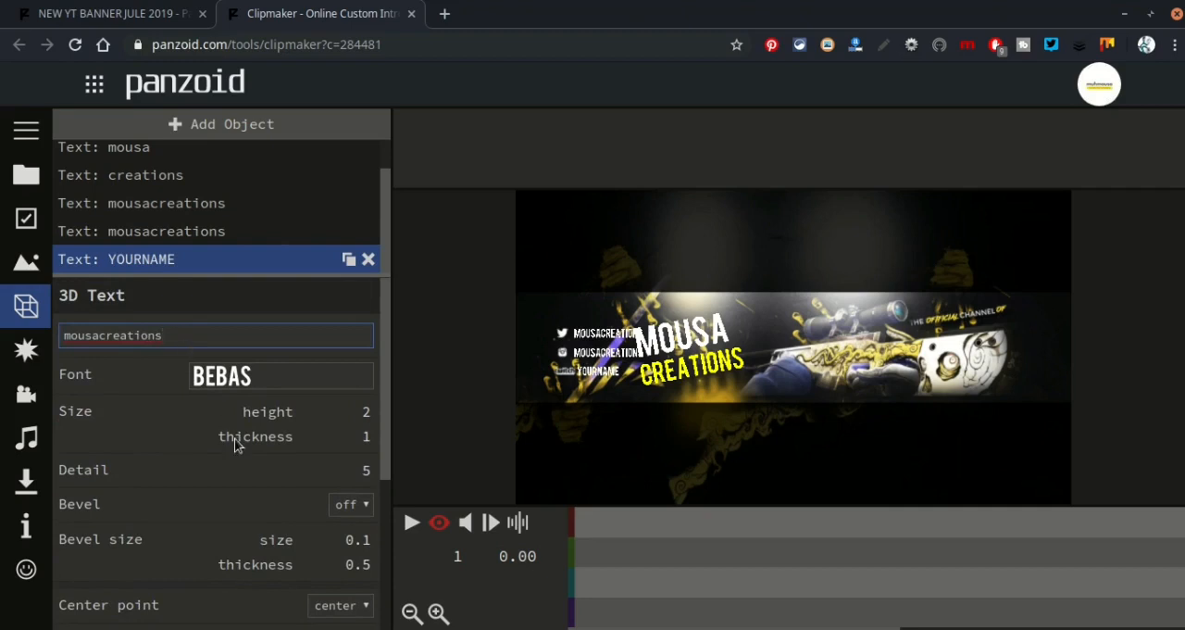
- Set the horizontal position of the third mousacreations text to -54.80
scroll(287, 435, "down", 1)
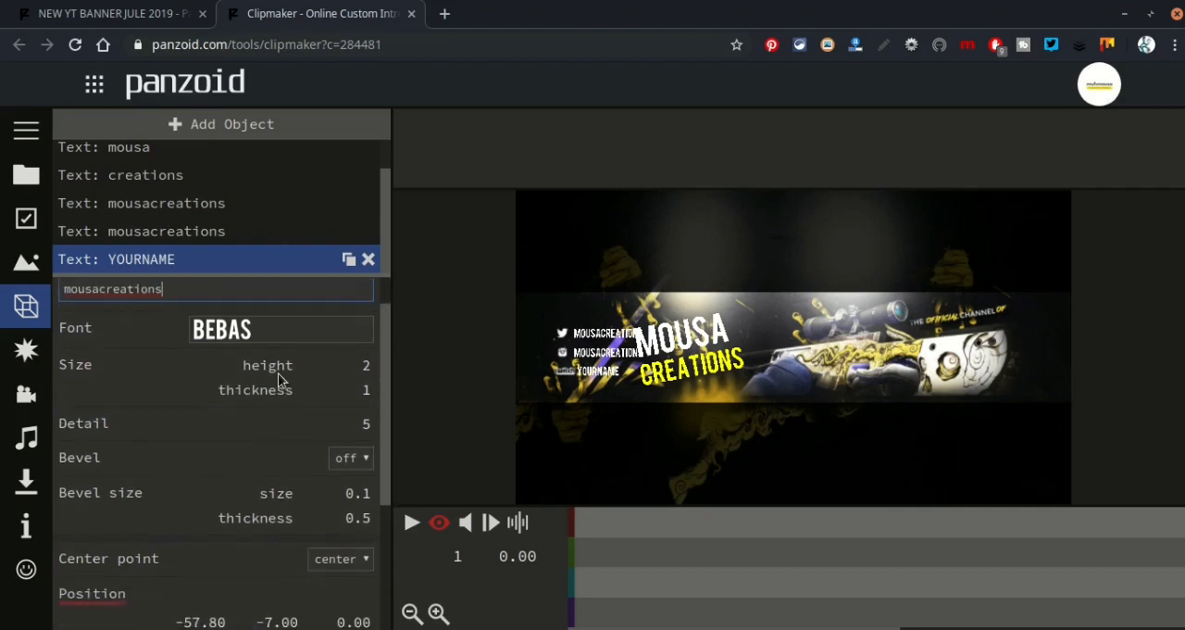
scroll(281, 453, "down", 4)
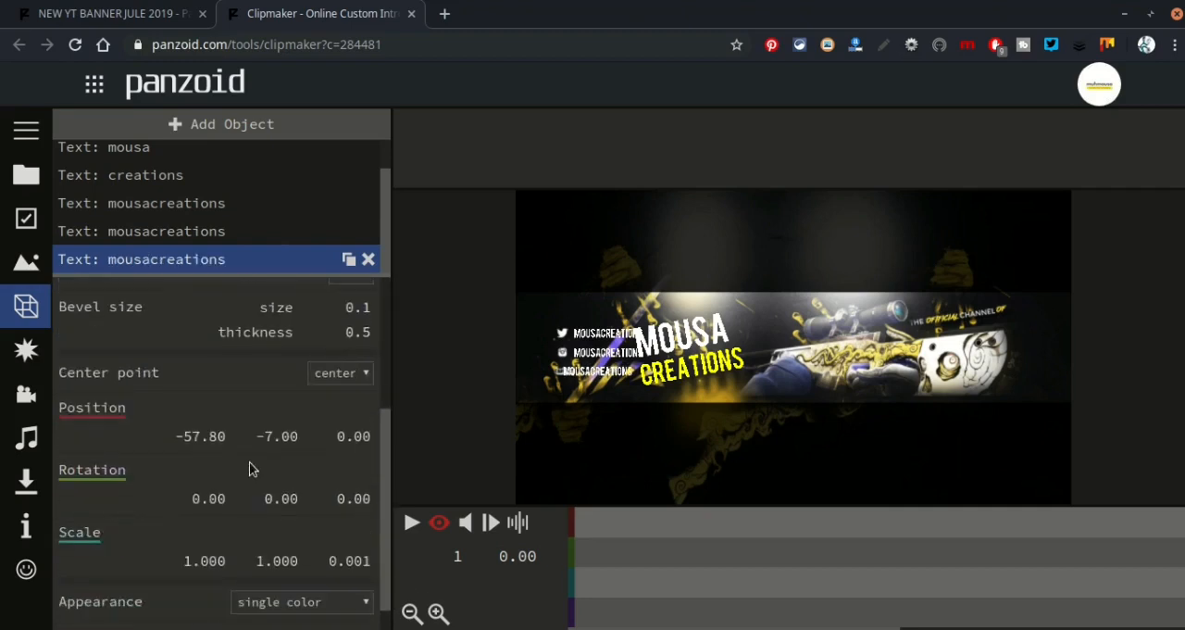
left_click(206, 436)
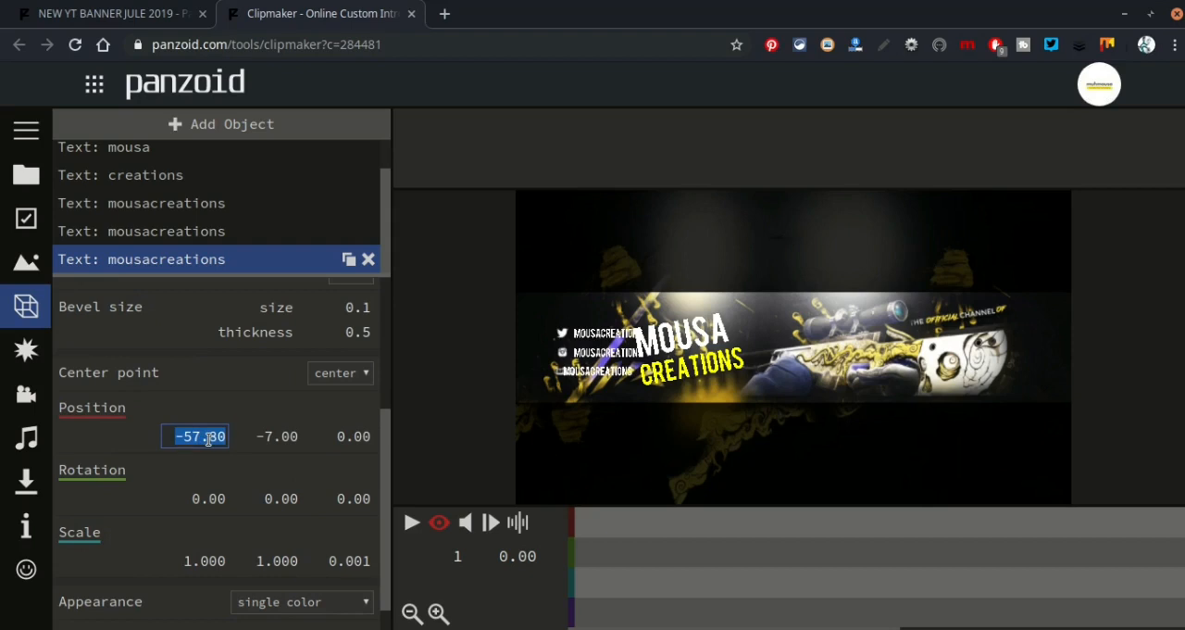
key("Up")
key("Up")
key("Up")
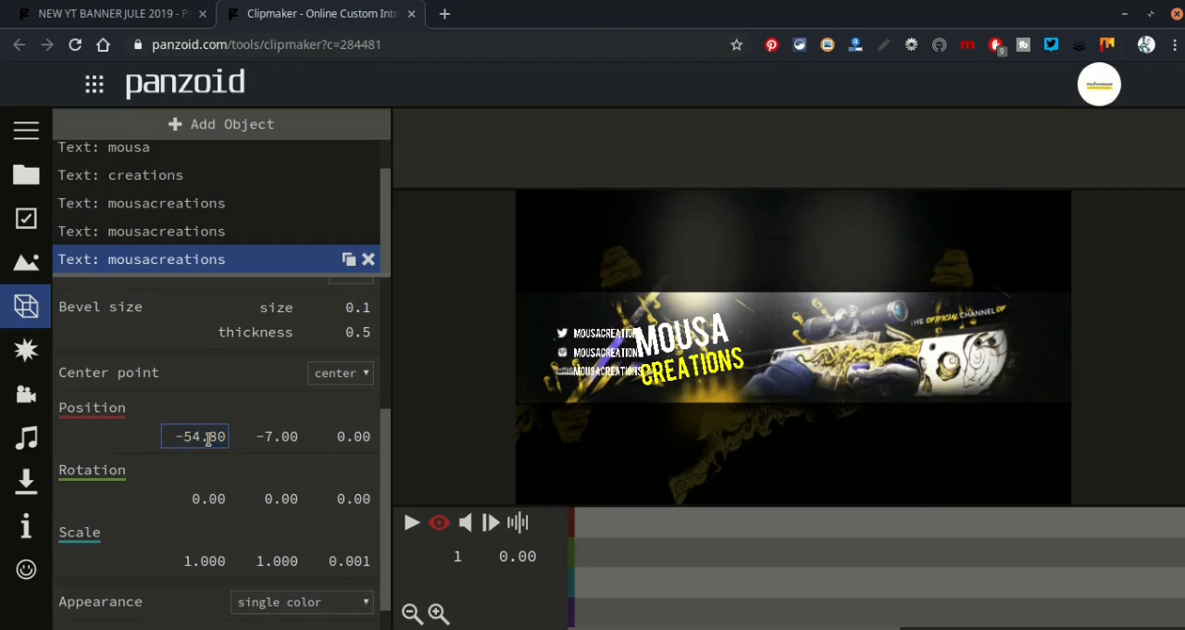
key("Up")
key("Down")
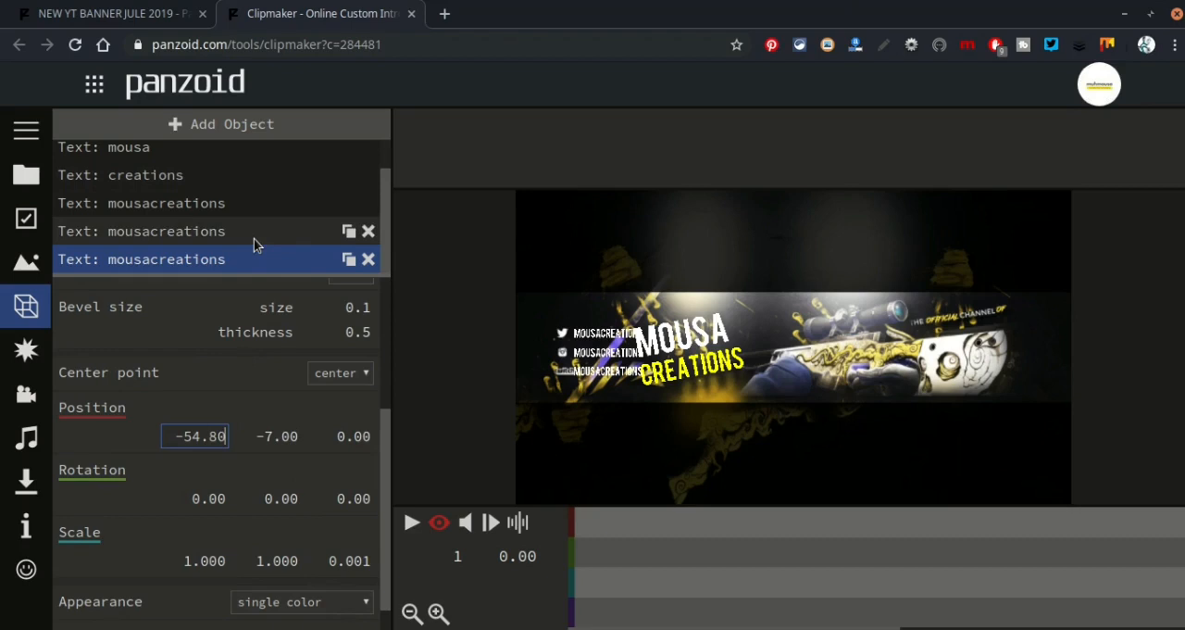
- Move the mousa title text away from the social-media handles by setting its horizontal position to -28.10
scroll(254, 238, "up", 1)
left_click(144, 195)
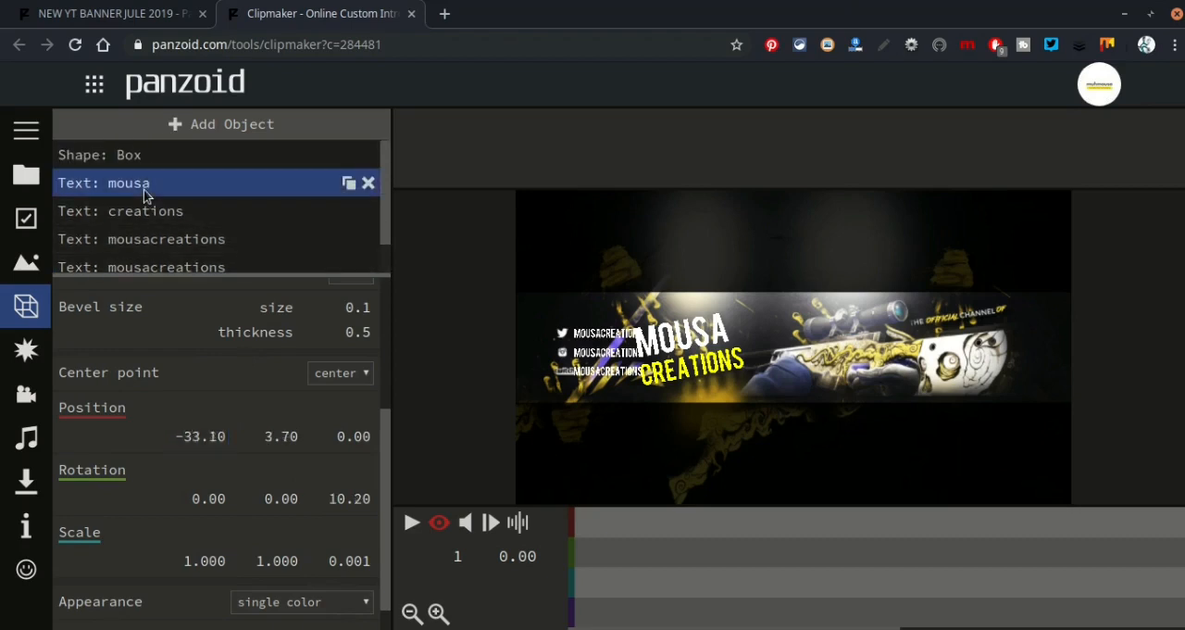
left_click(213, 440)
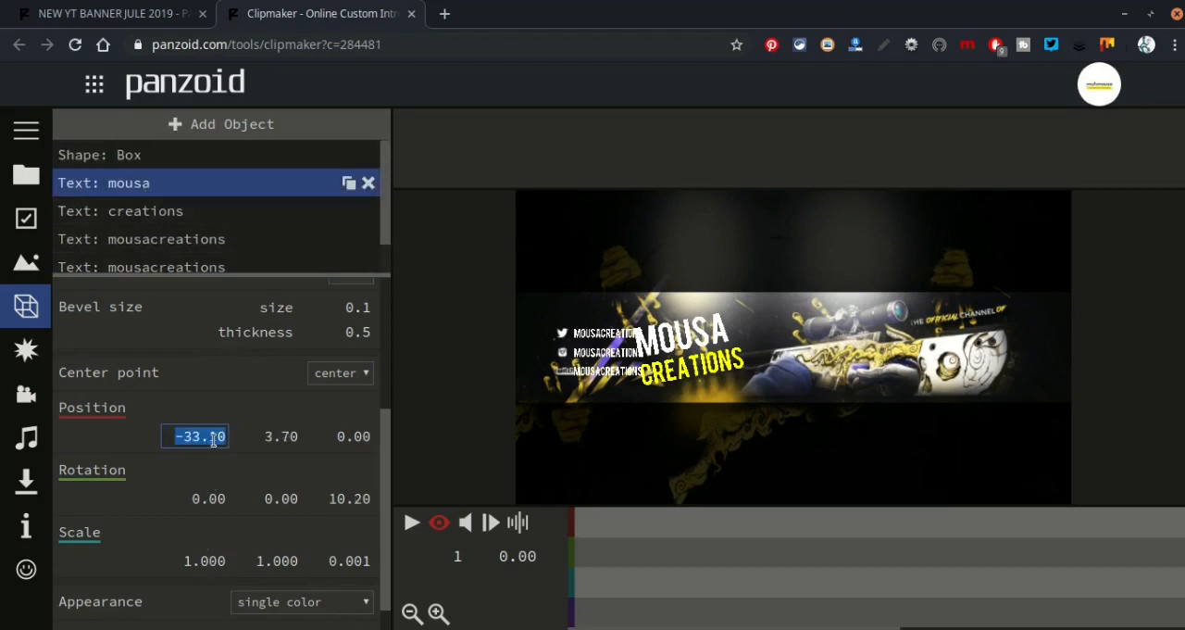
key("Up")
key("Up")
key("Up")
key("Up")
key("Up")
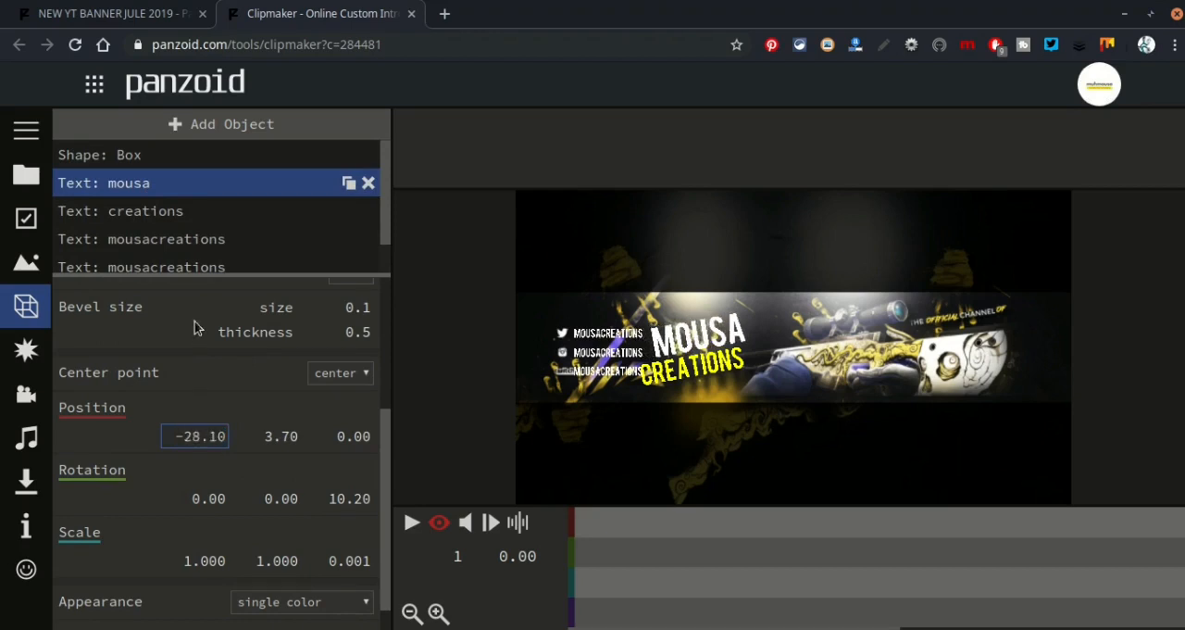
- Shift the creations title text beneath mousa by setting its horizontal position to -26.00
left_click(184, 215)
left_click(194, 438)
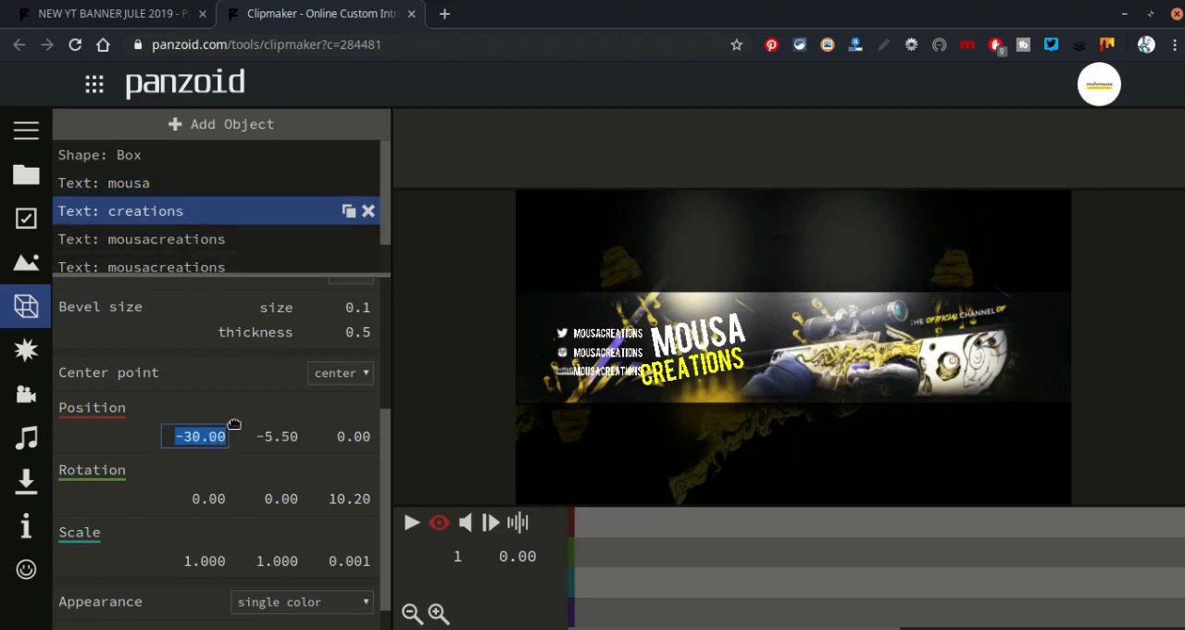
key("Up")
key("Up")
key("Up")
key("Up")
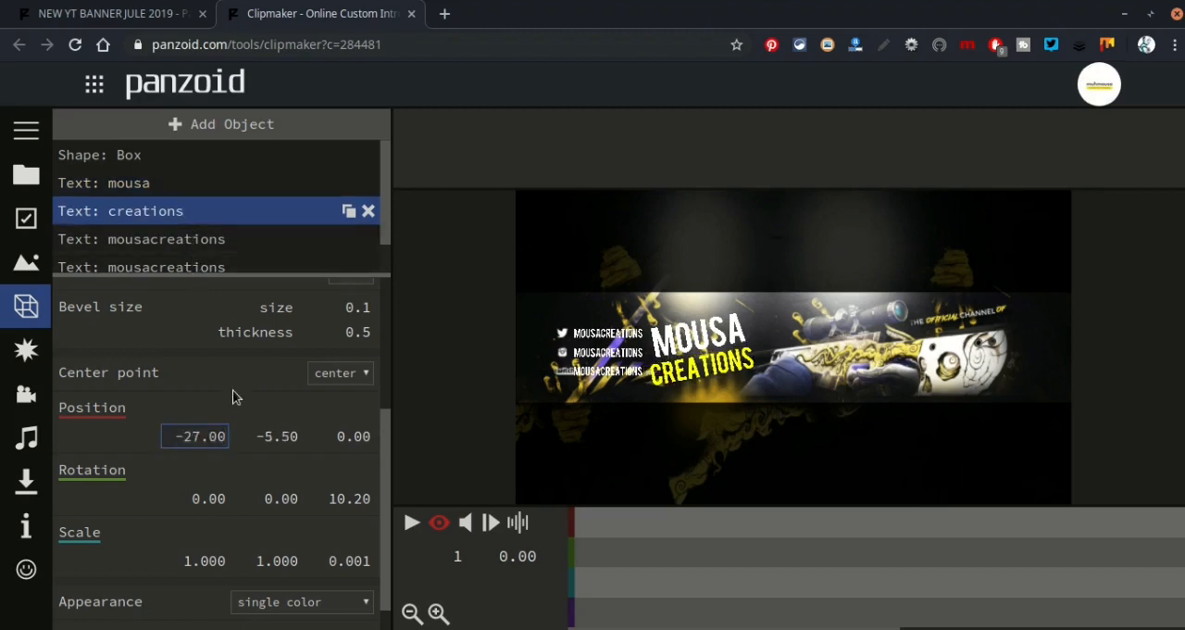
key("Up")
key("Down")
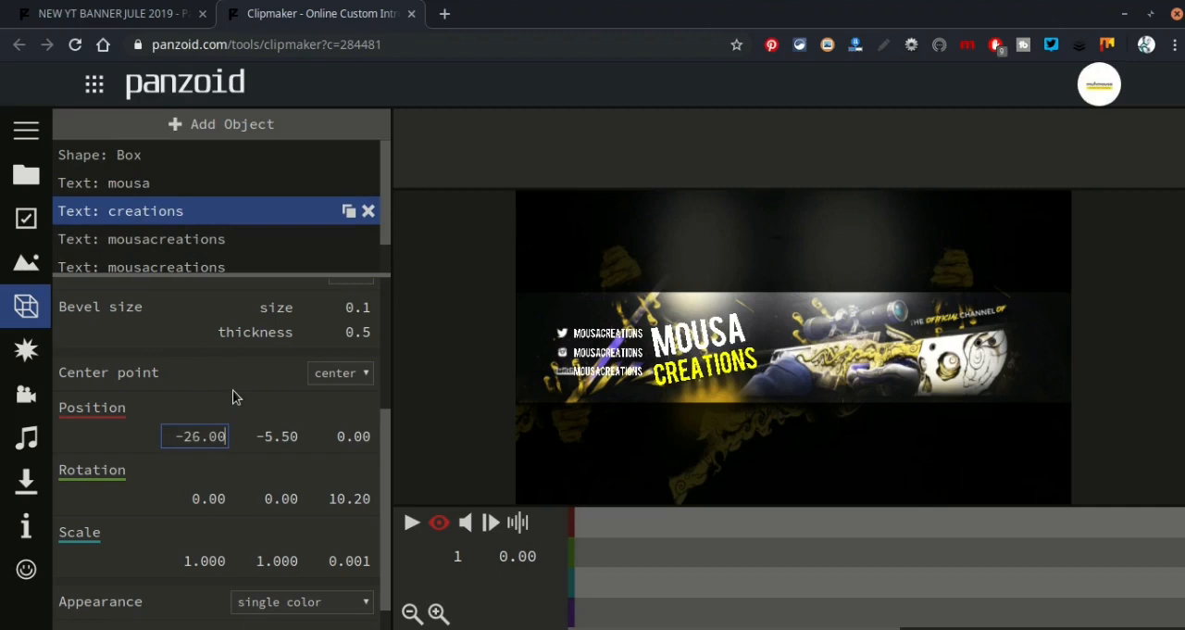
key("Up")
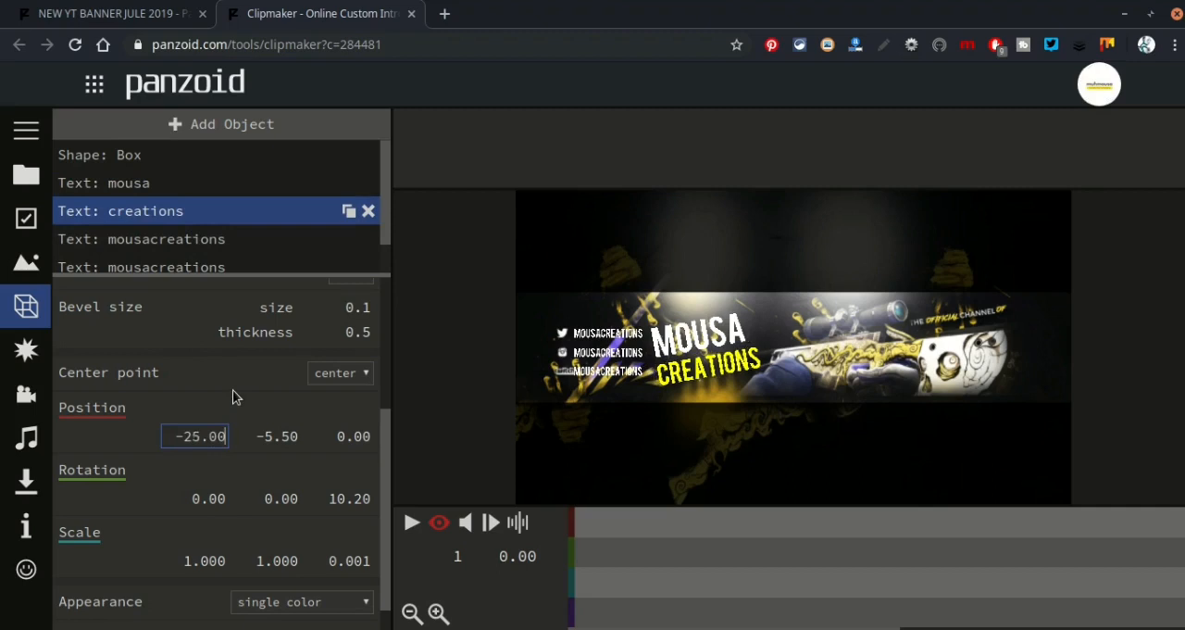
key("Down")
key("Down")
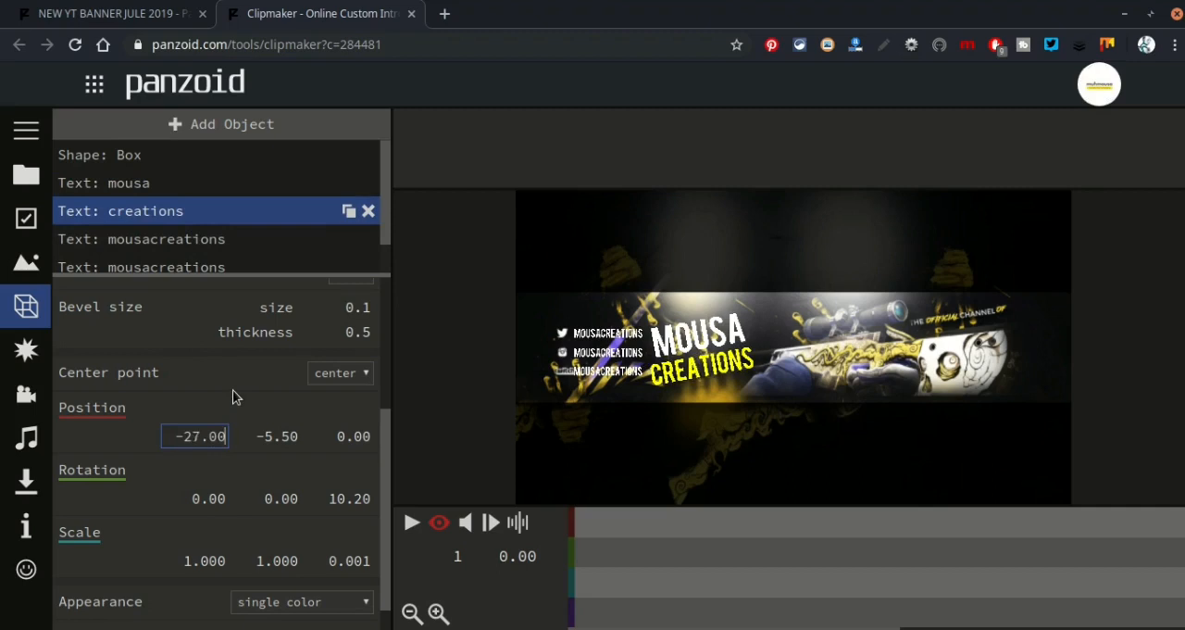
key("Up")
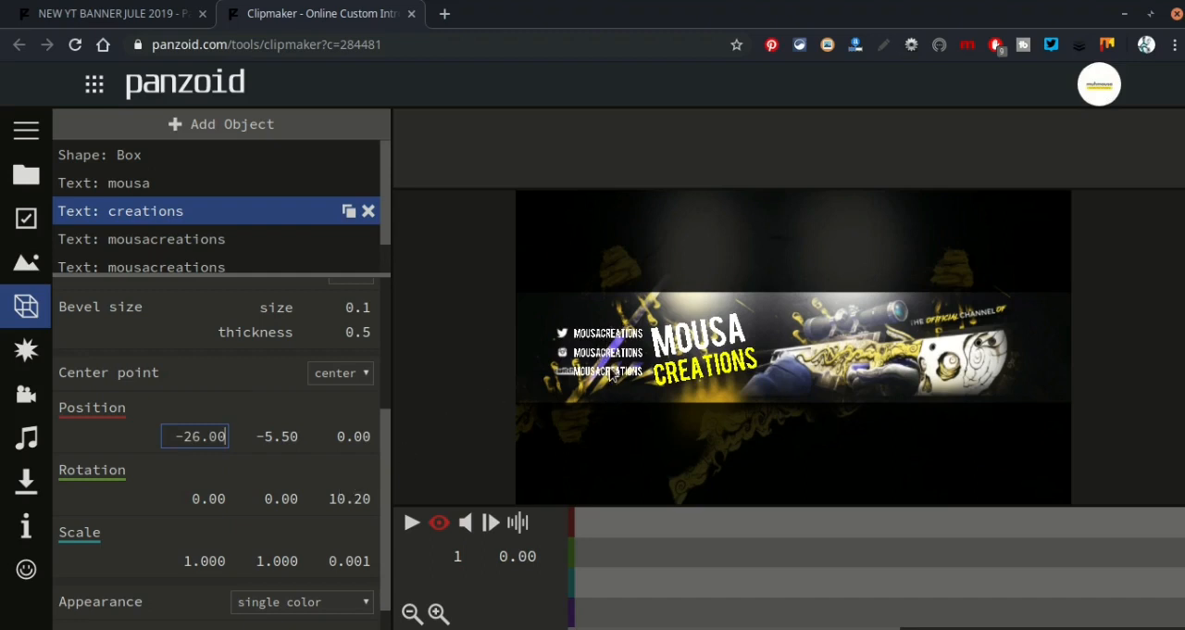
- Play the banner preview and look through the fonts available for the creations text, keeping BEBAS
left_click(411, 524)
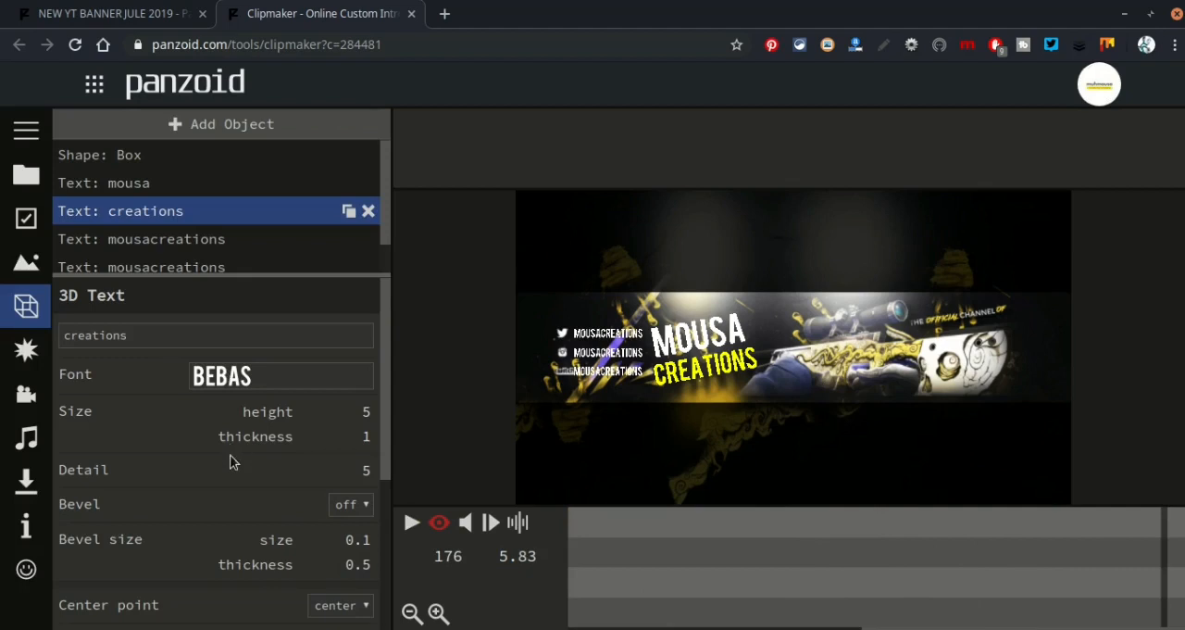
scroll(233, 477, "down", 1)
scroll(296, 391, "up", 1)
left_click(292, 381)
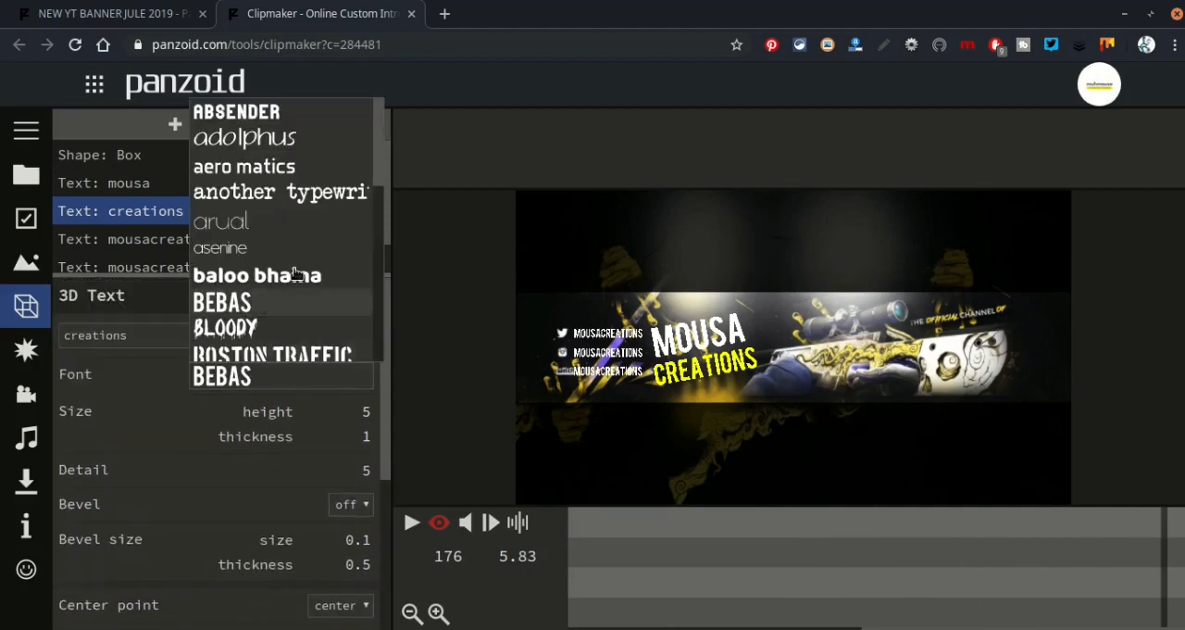
left_click(195, 450)
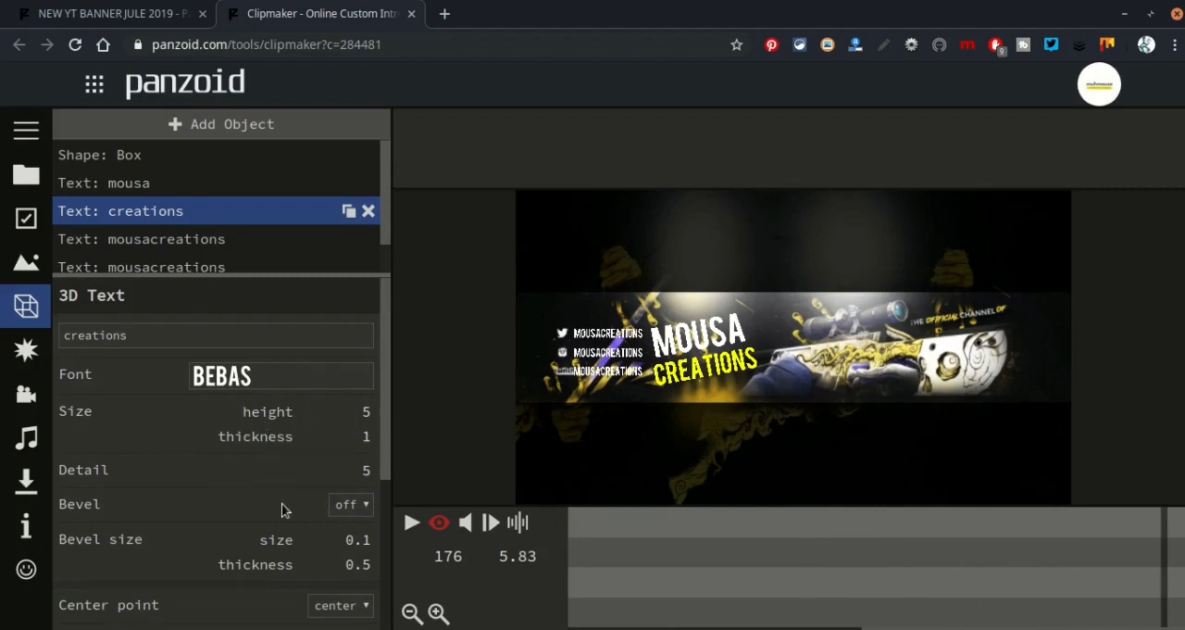
- Try a Z rotation of 12.20 on the creations text and set it back to 10.20
scroll(257, 523, "down", 1)
scroll(256, 530, "down", 1)
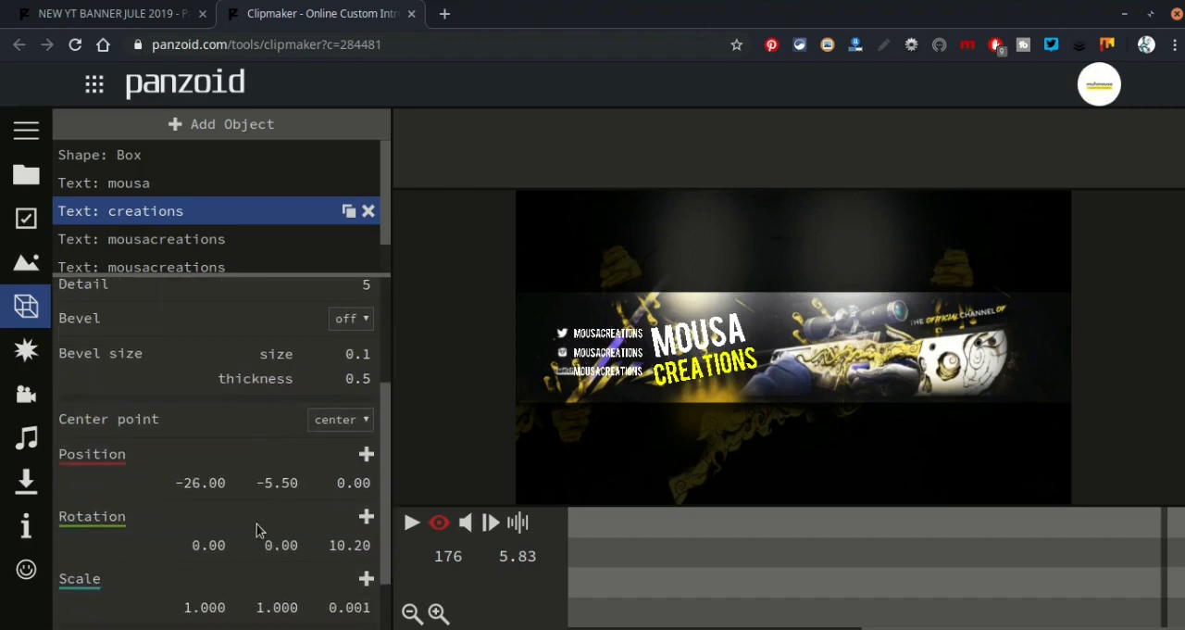
scroll(259, 529, "down", 1)
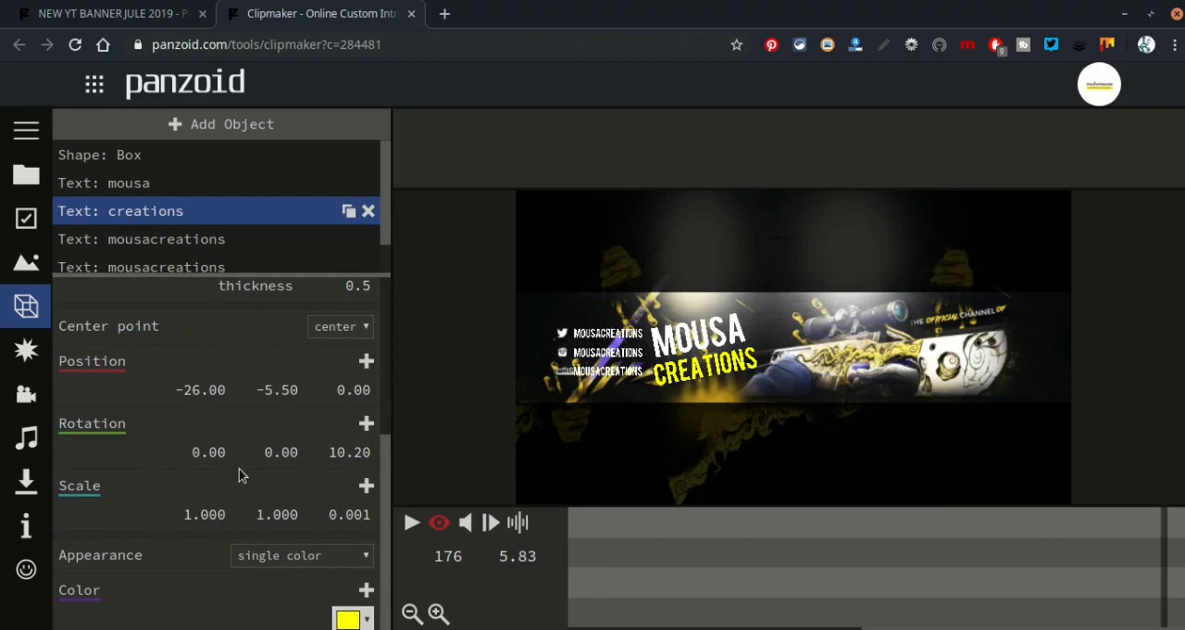
left_click(351, 451)
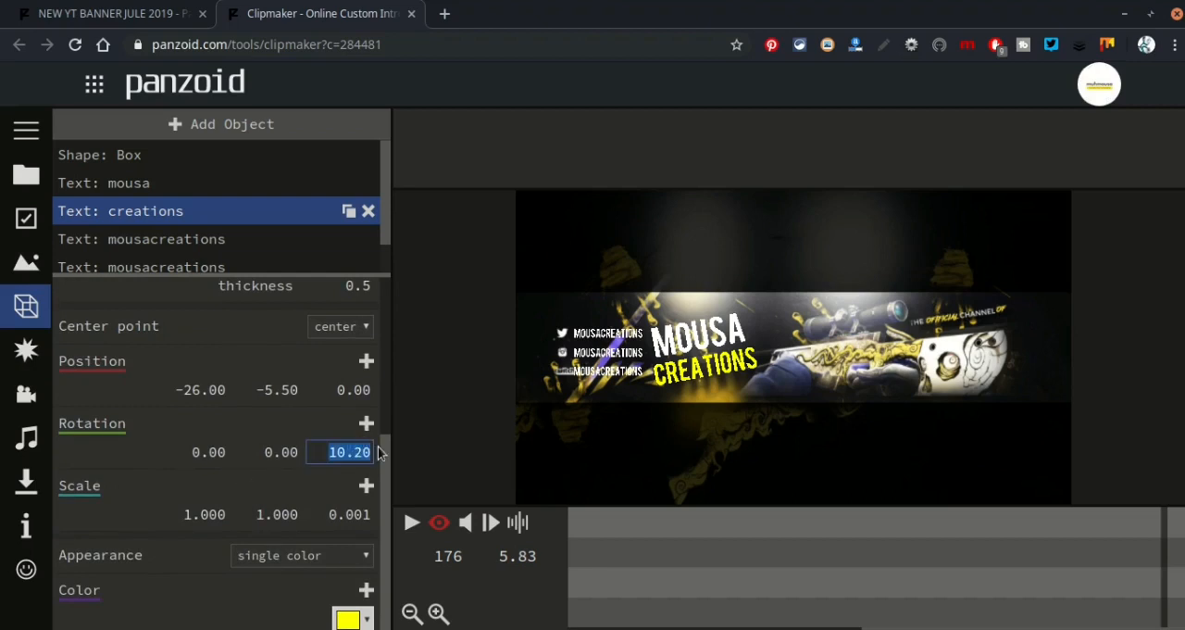
type("12.20")
key("Down")
key("Down")
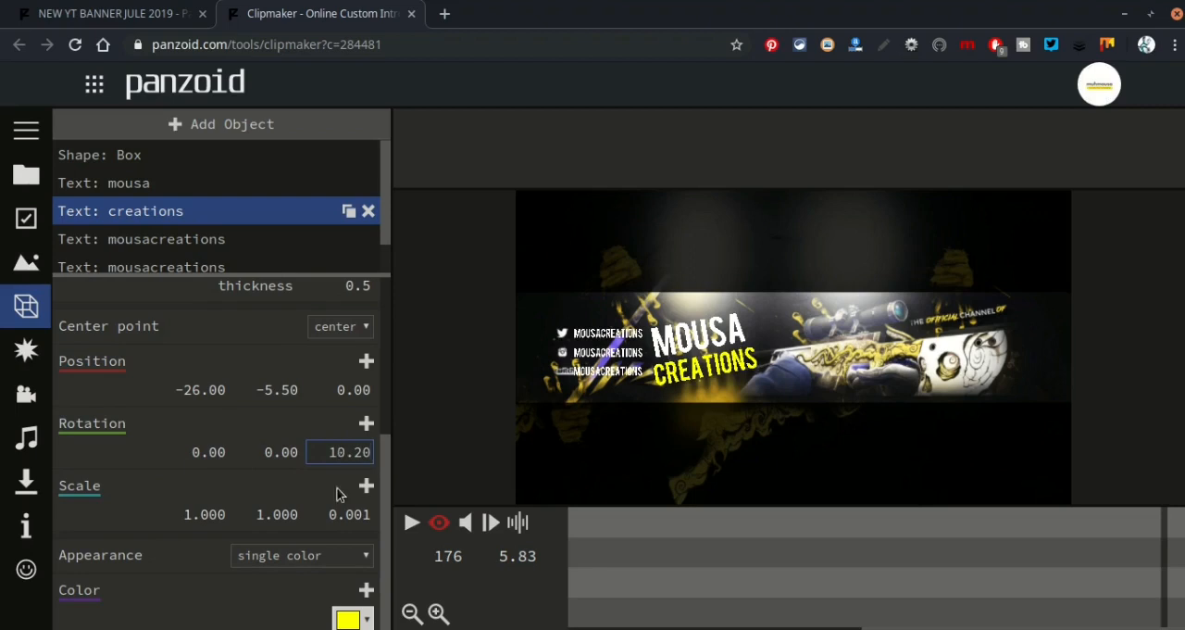
left_click_drag(233, 518, 233, 516)
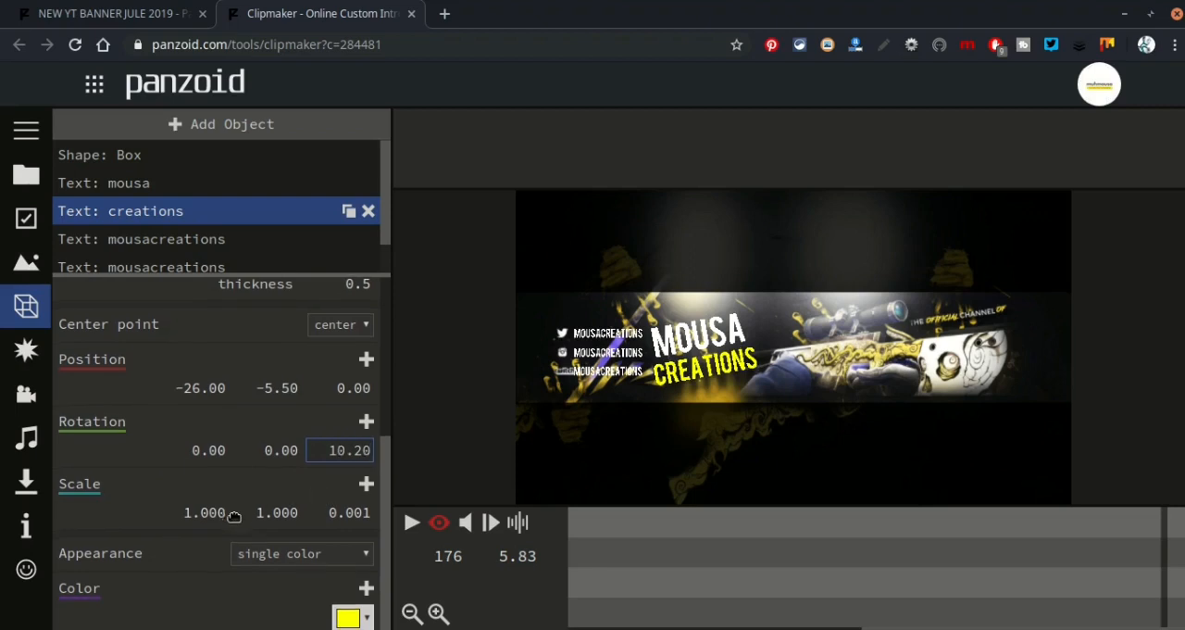
left_click(348, 514)
left_click(348, 515)
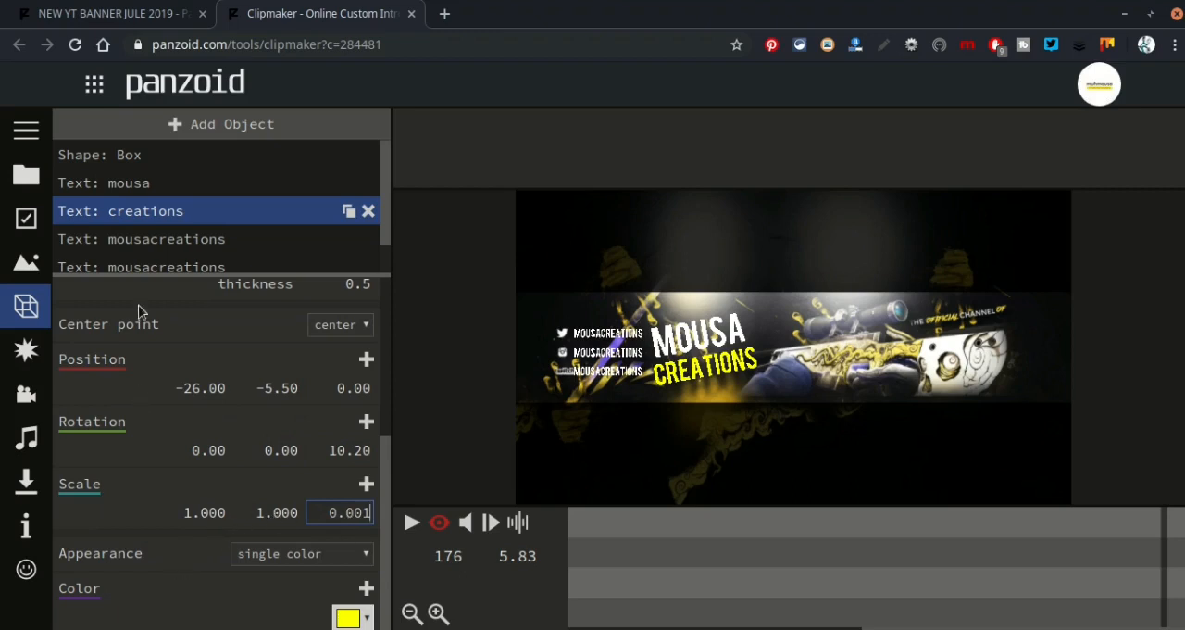
left_click(184, 242)
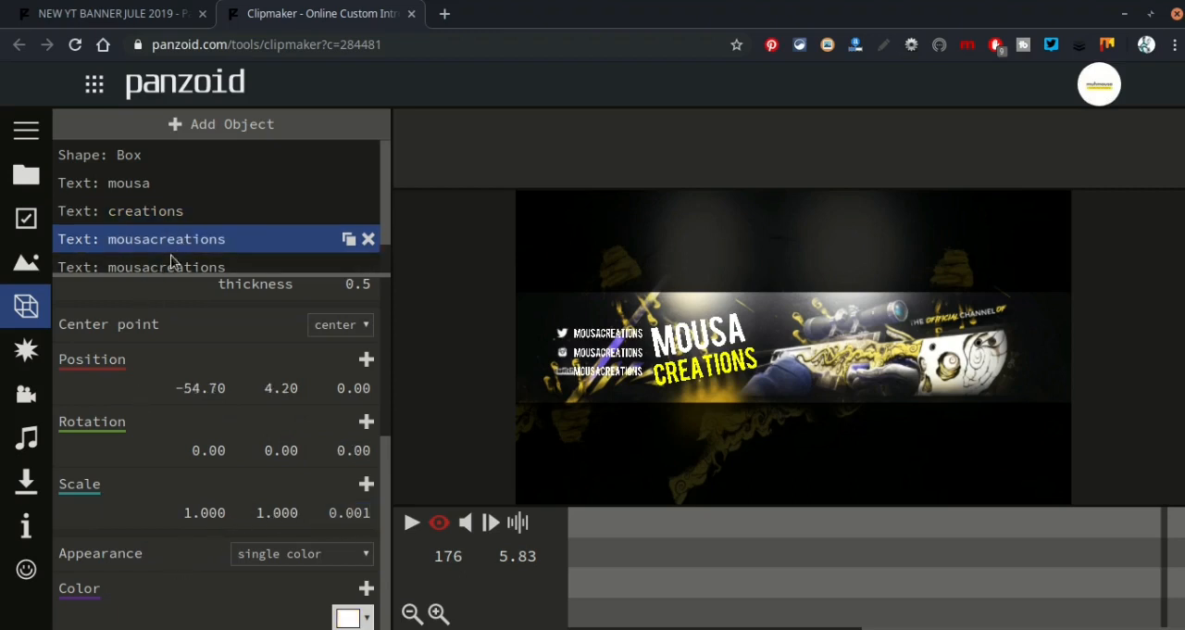
scroll(184, 335, "up", 1)
scroll(183, 336, "up", 2)
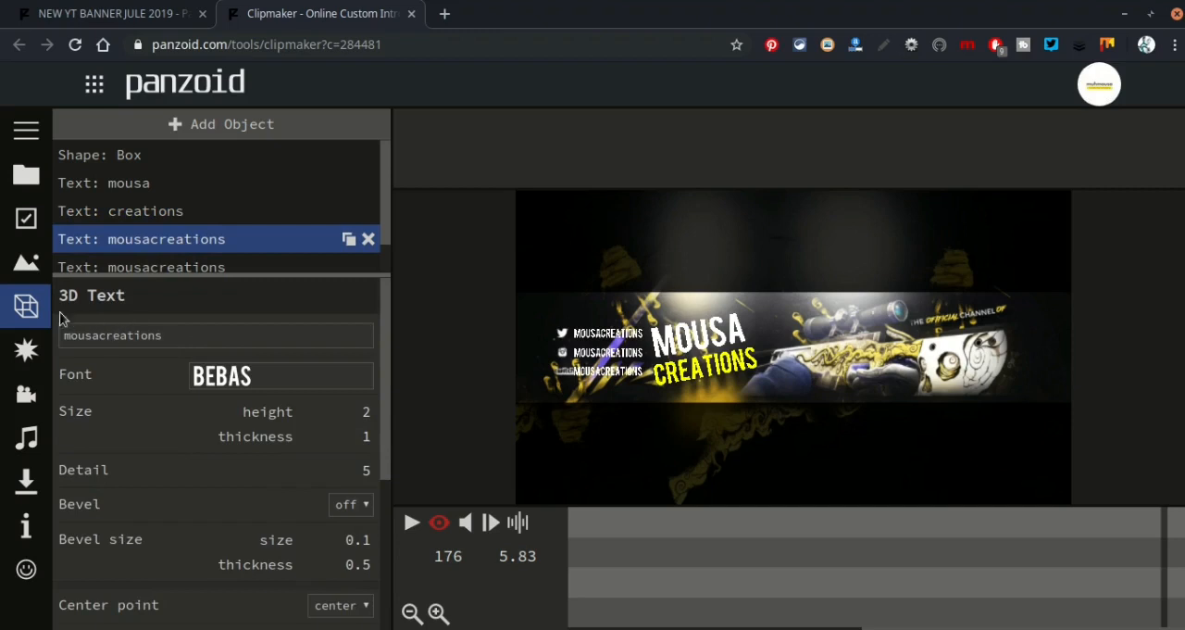
- Change the color of the Shutter effect to white (#ffffff)
left_click(36, 135)
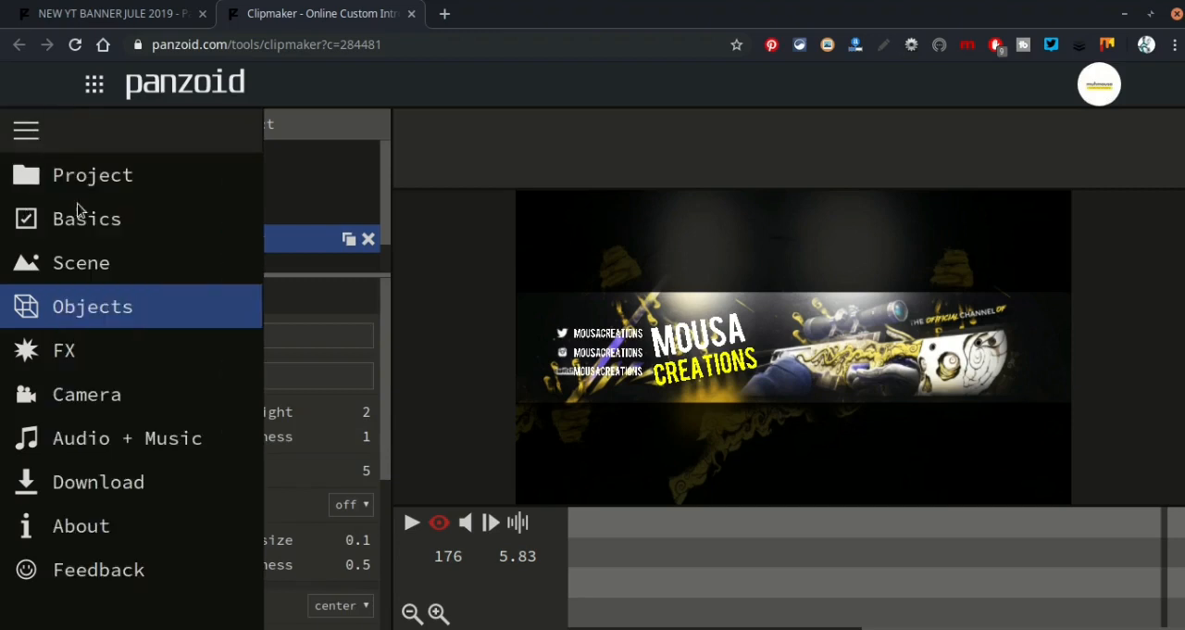
left_click(102, 362)
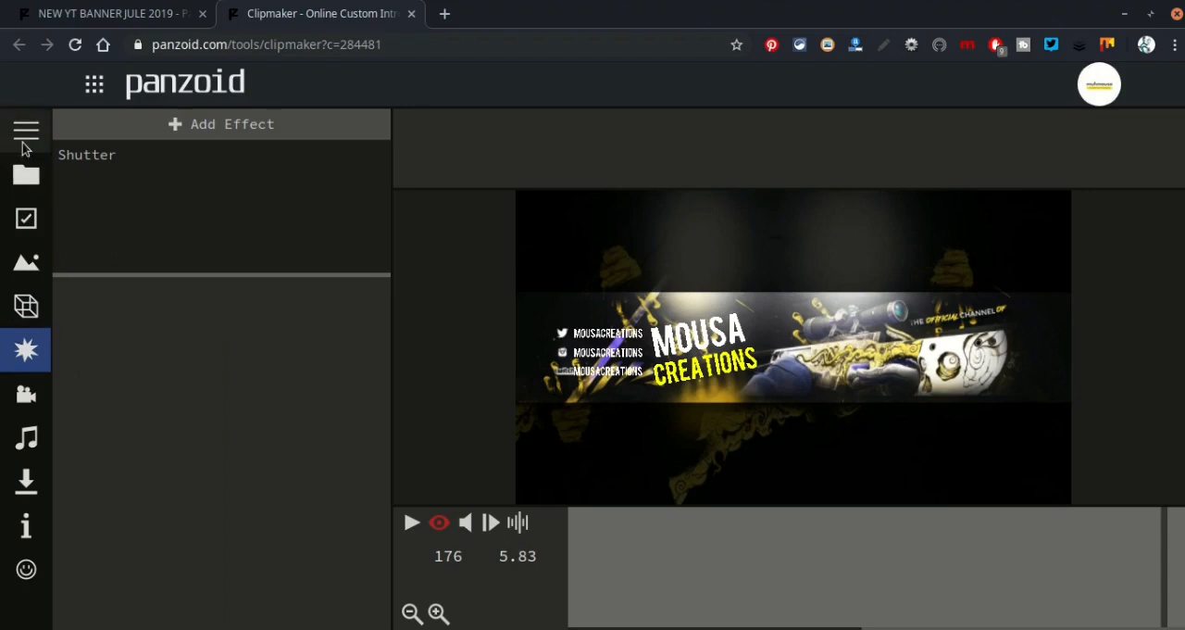
left_click(74, 158)
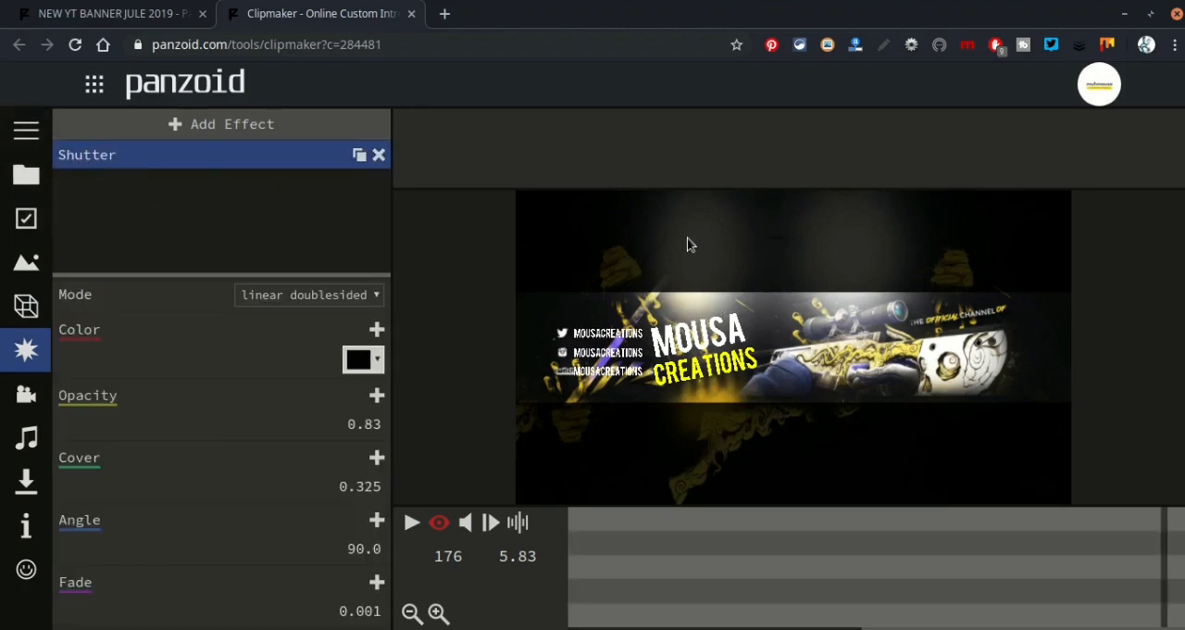
left_click(374, 362)
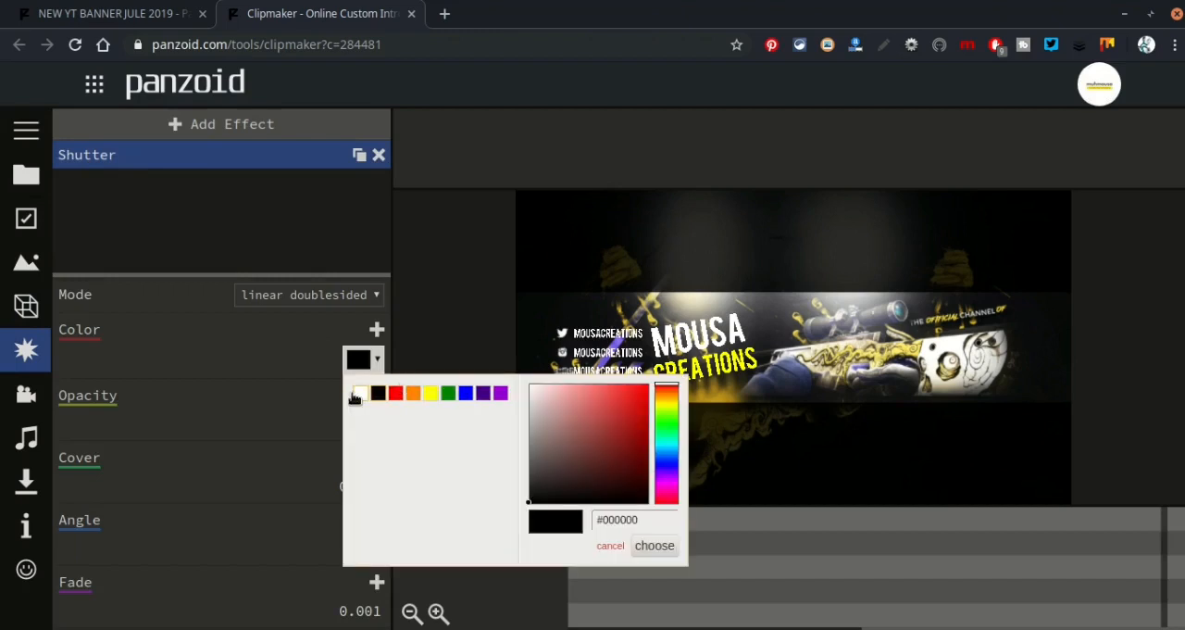
left_click(359, 394)
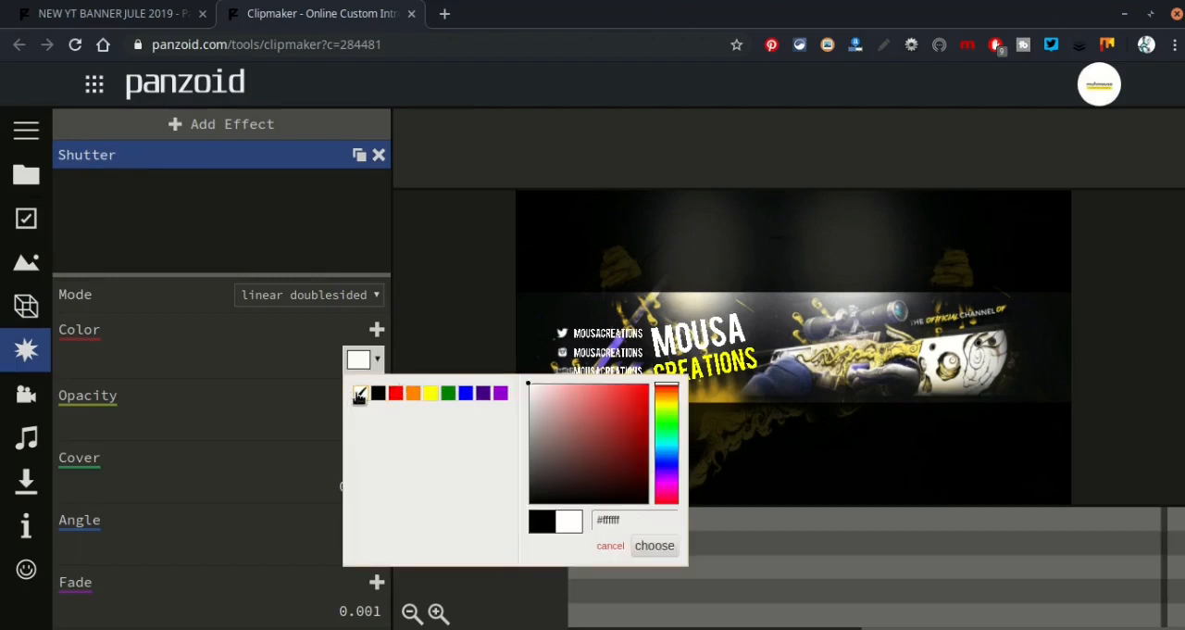
left_click(655, 544)
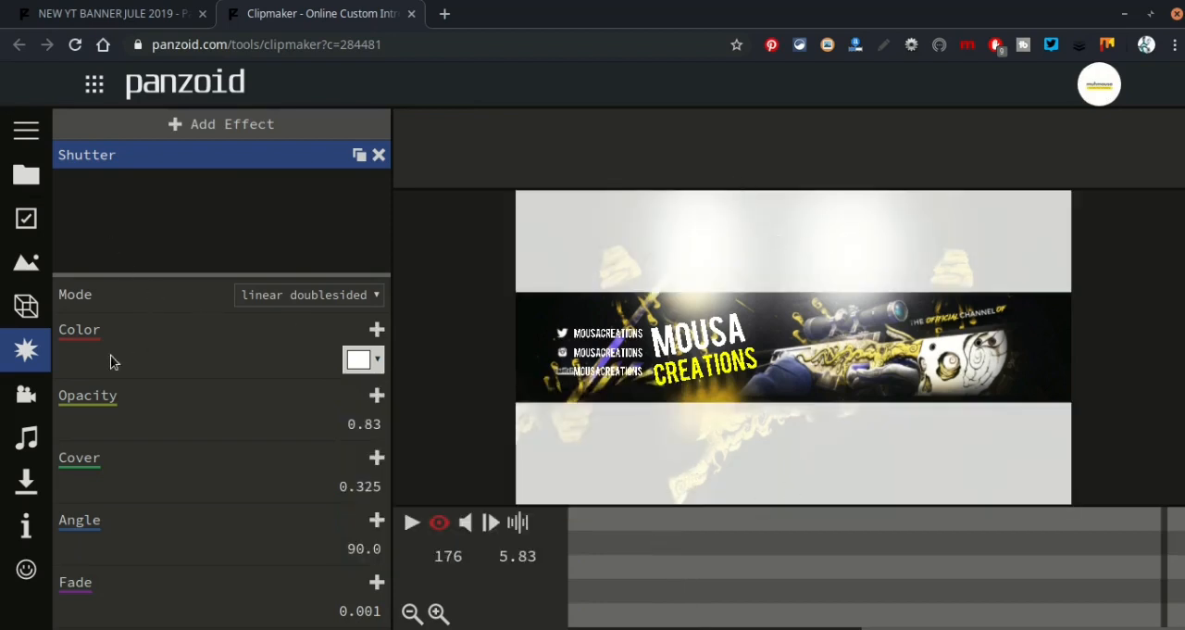
- Set the Shutter effect's color back to black (#000000)
left_click(378, 365)
left_click(376, 392)
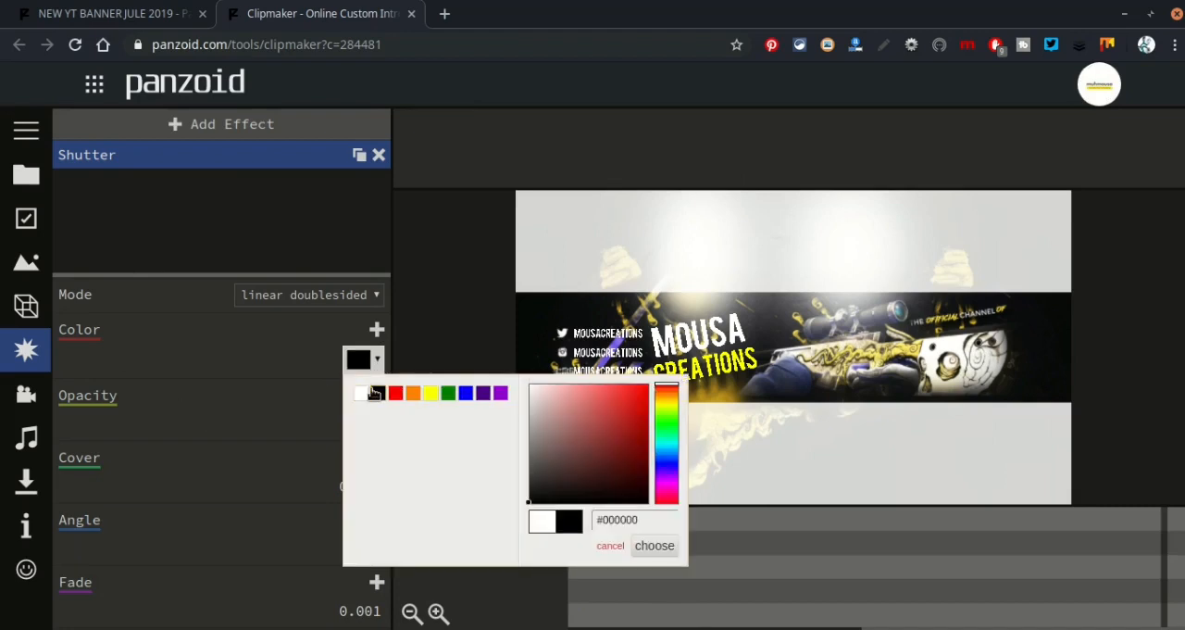
left_click(639, 548)
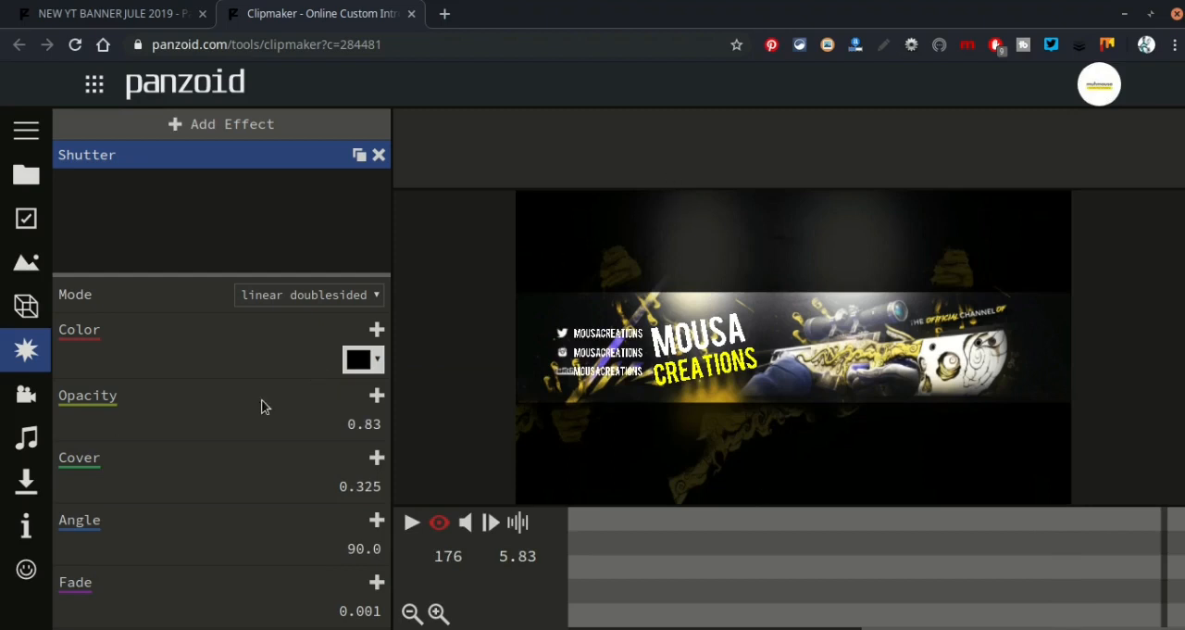
- Try an opacity of 0.93 on the Shutter effect and set it back to 0.83
left_click(376, 424)
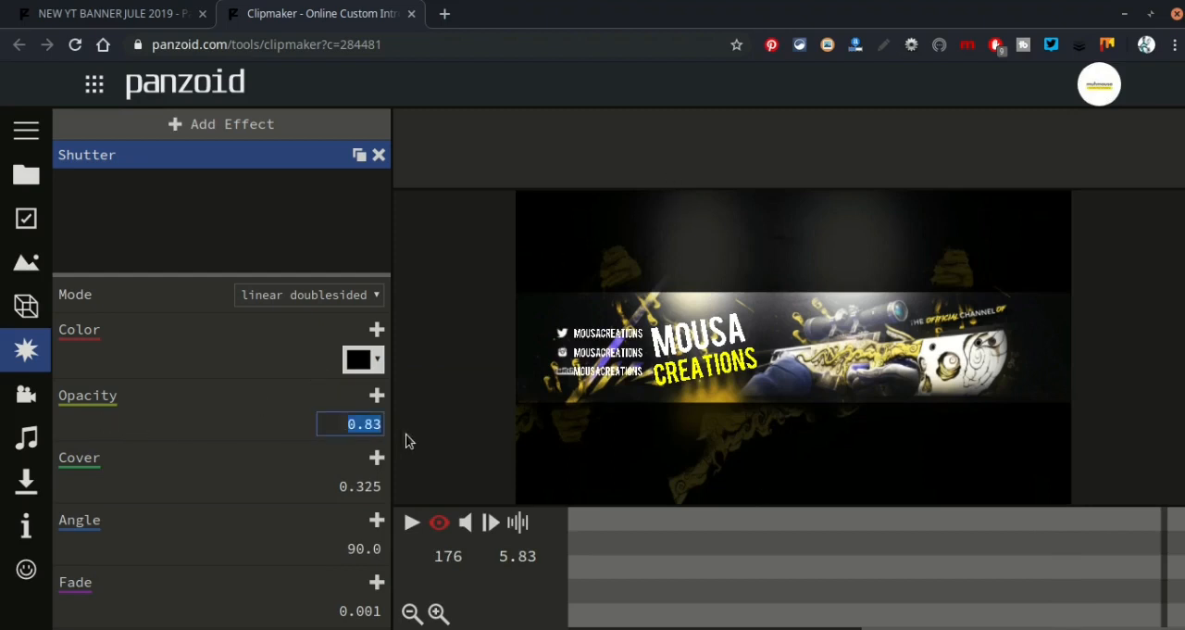
type("0.93")
key("Down")
- Try smaller and larger cover values on the Shutter effect and settle on a cover of 0.335
left_click(372, 485)
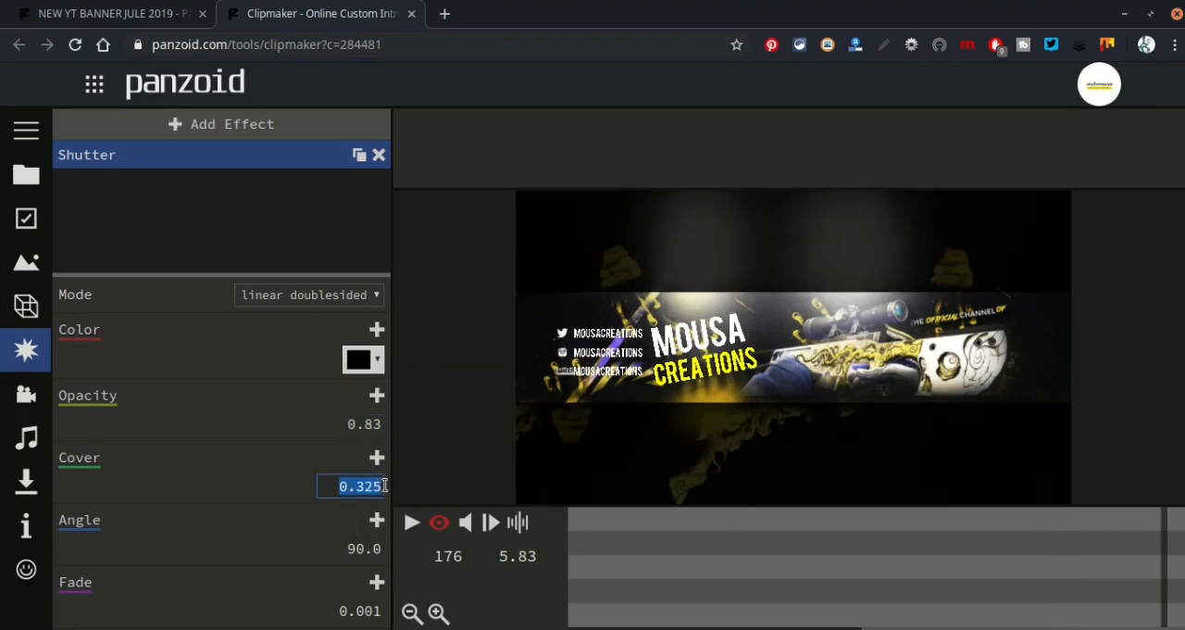
key("Down")
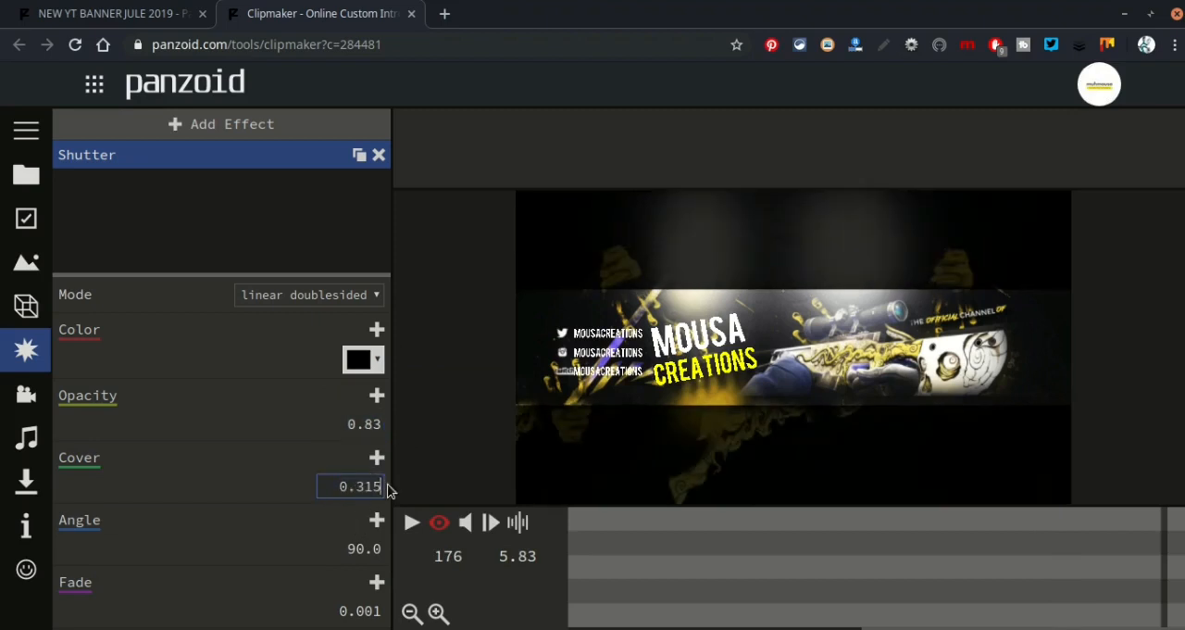
key("Down")
key("Down")
key("Down")
key("Down")
key("Down")
key("Down")
key("Down")
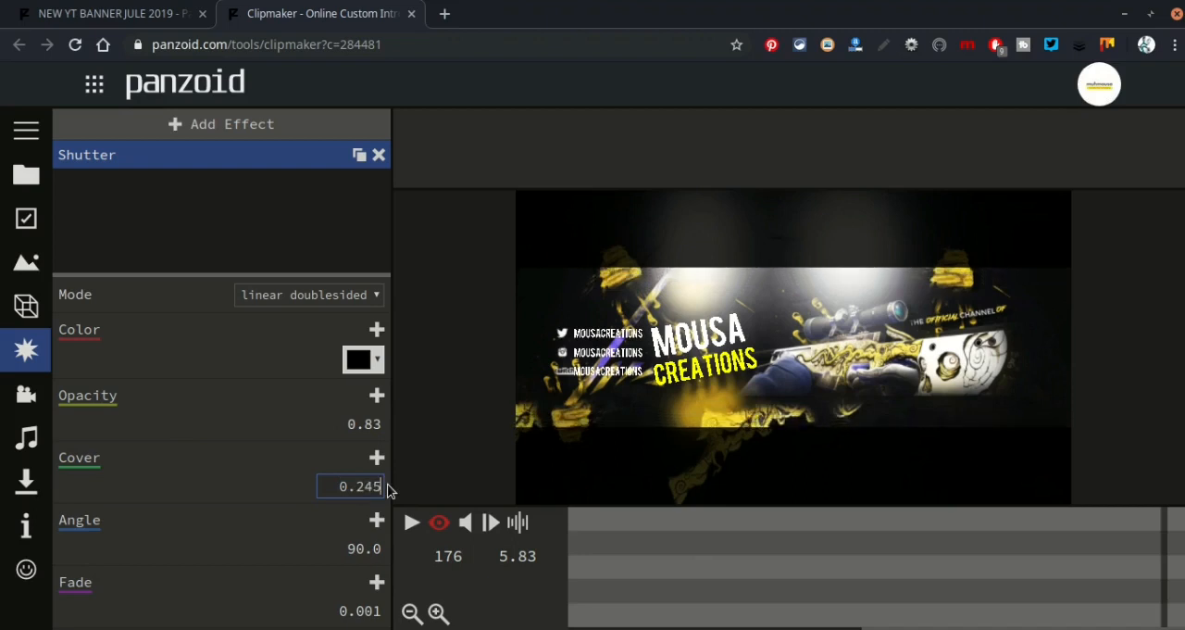
key("Up")
key("Up")
key("Up")
key("Up")
key("Up")
key("Up")
key("Up")
key("Up")
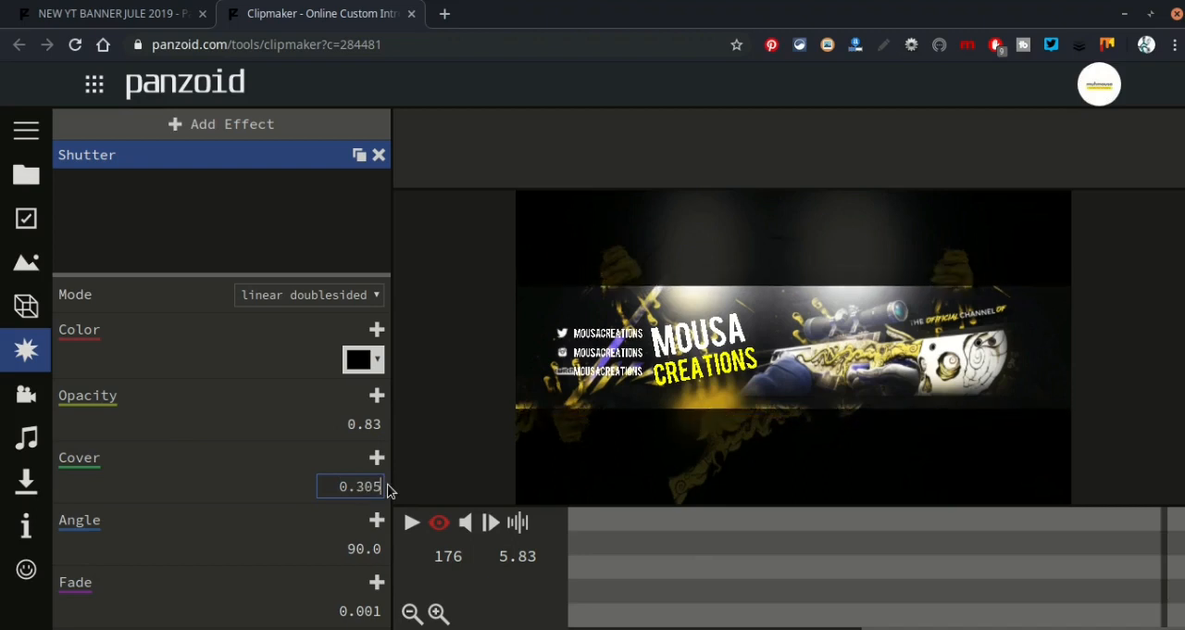
key("Up")
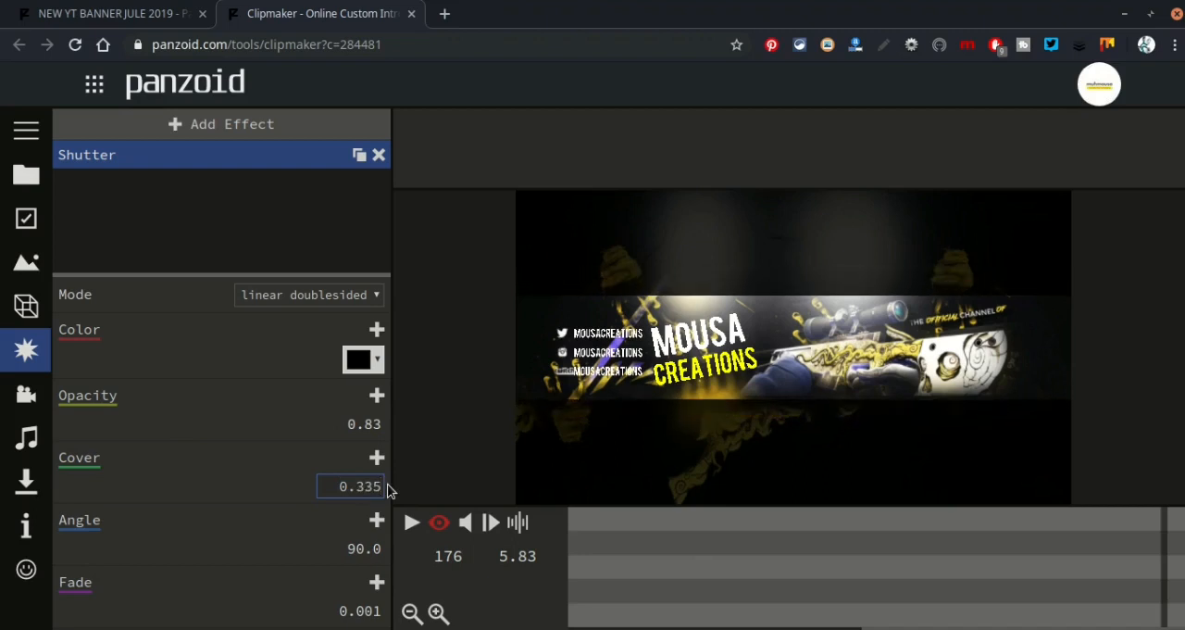
key("Up")
key("Up")
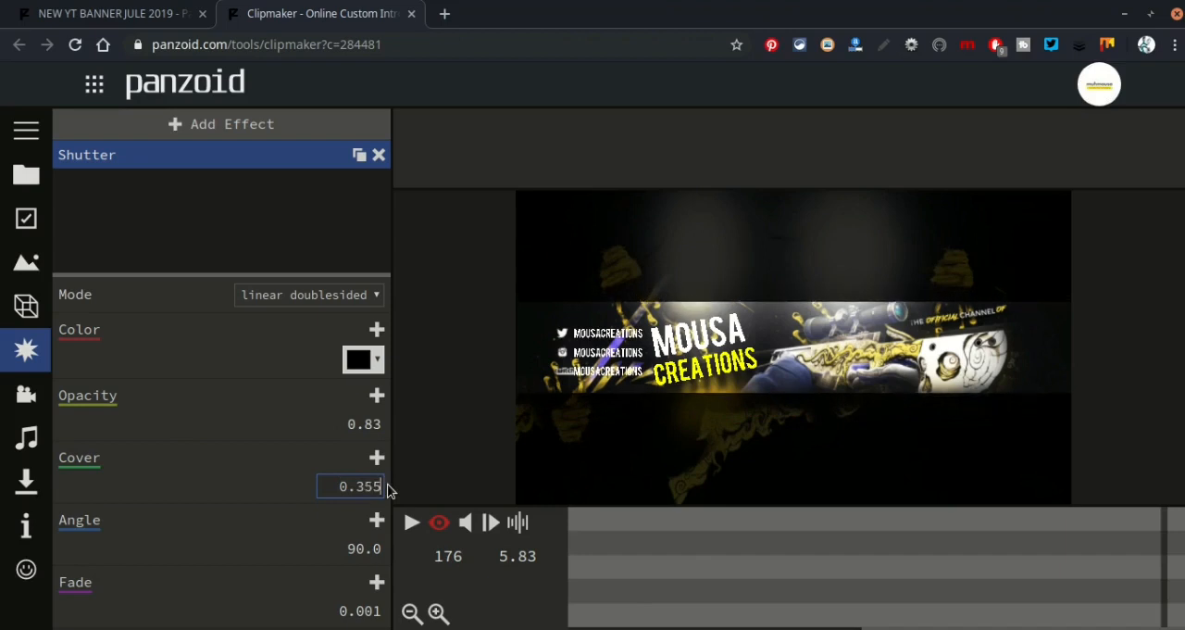
key("Down")
key("Down")
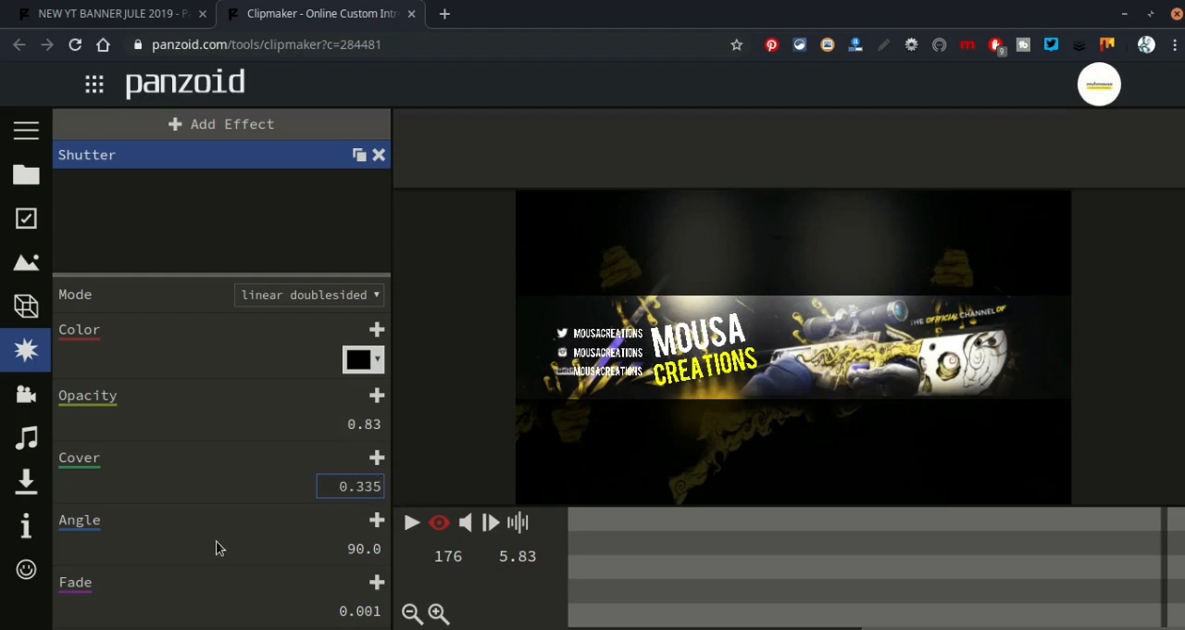
- Try other angles on the Shutter effect, returning to 90.0, and set its fade to 0.006
left_click(384, 548)
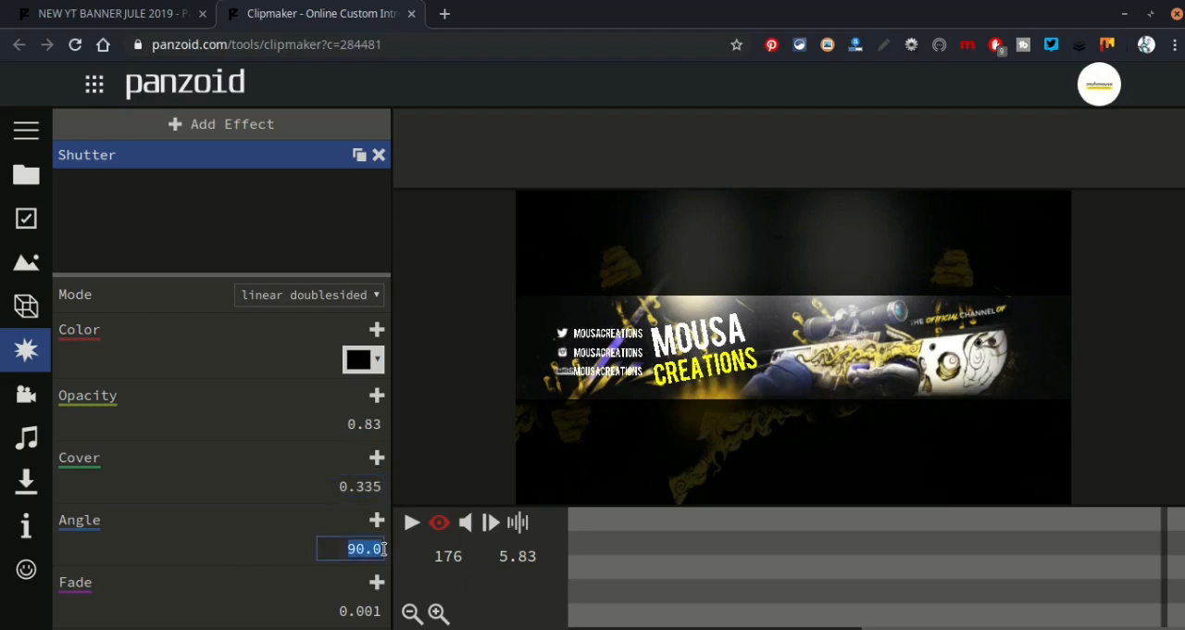
scroll(384, 549, "up", 1)
scroll(383, 548, "down", 1)
left_click(359, 605)
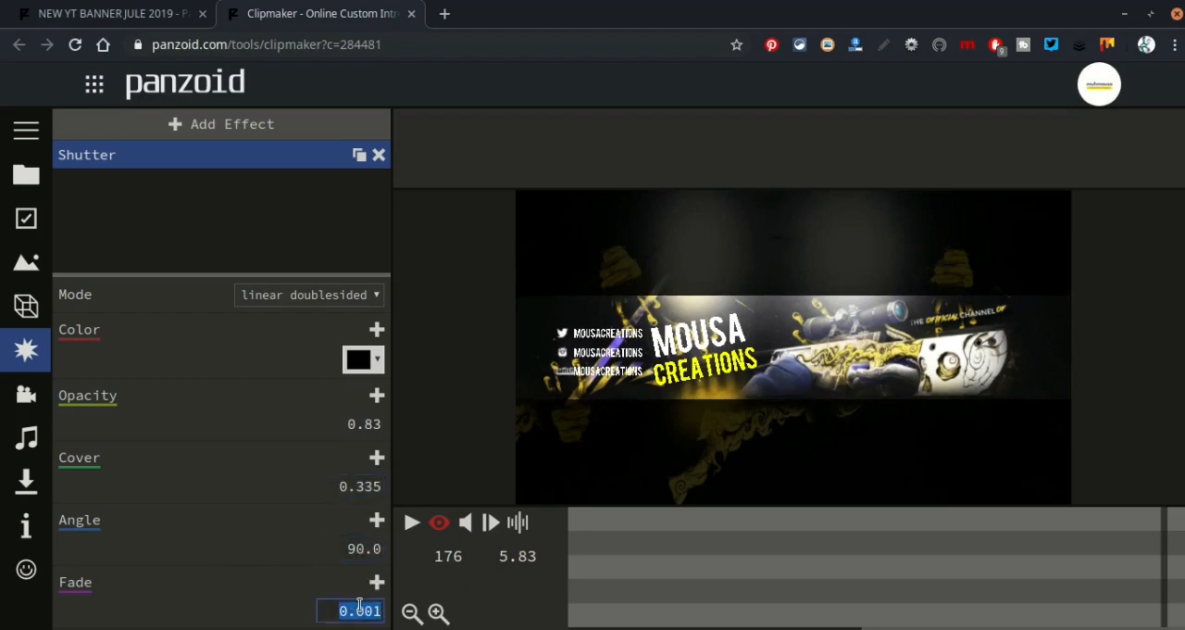
scroll(359, 604, "up", 5)
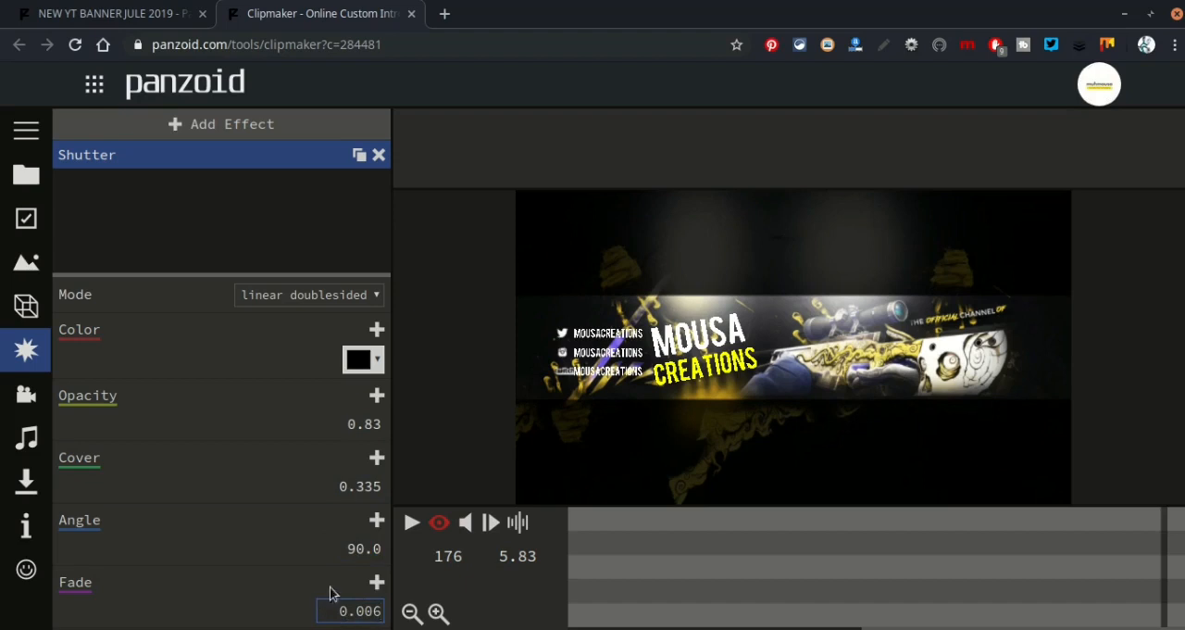
- Try a camera Z position of 82.00 and set it back to 80.00
left_click(13, 393)
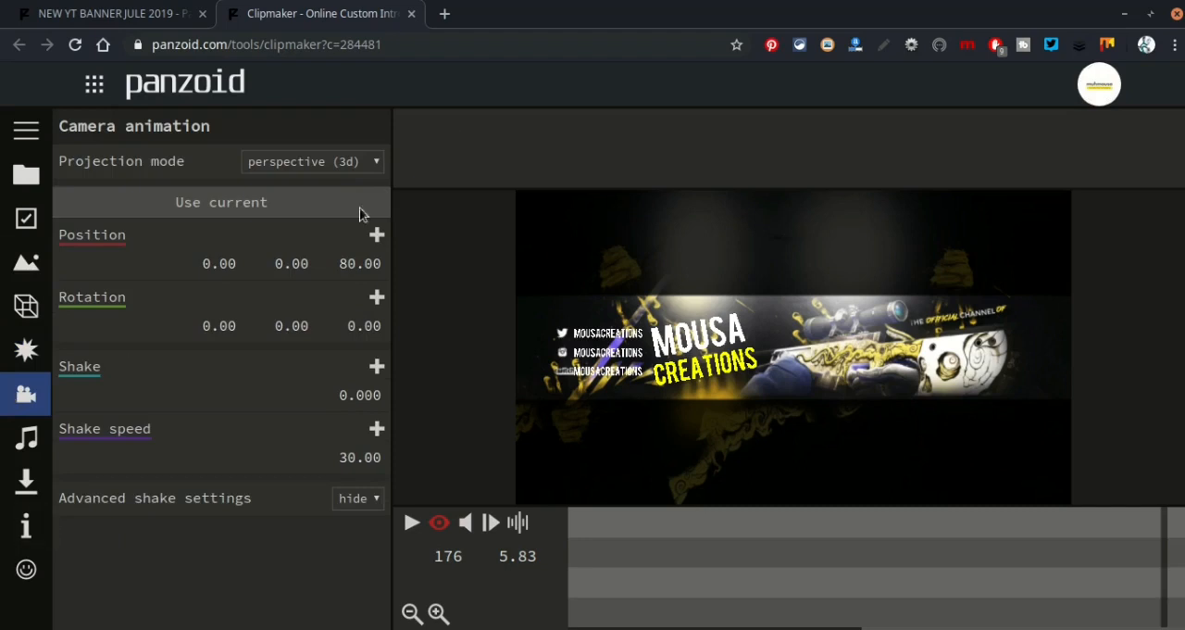
left_click(362, 269)
scroll(364, 273, "up", 2)
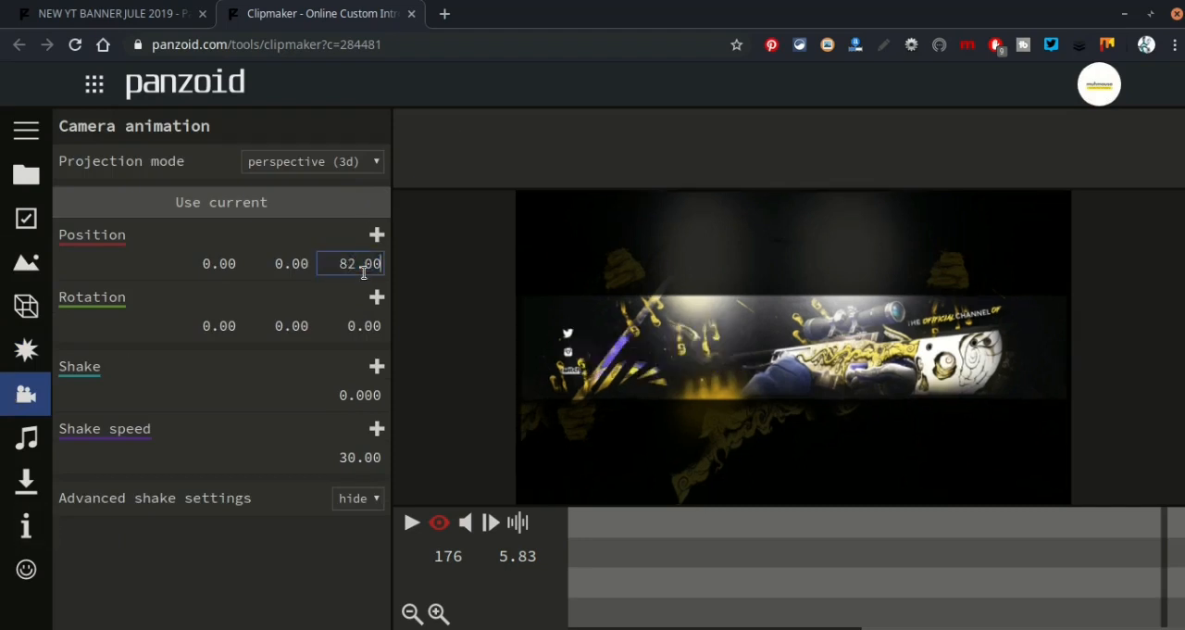
scroll(363, 273, "down", 2)
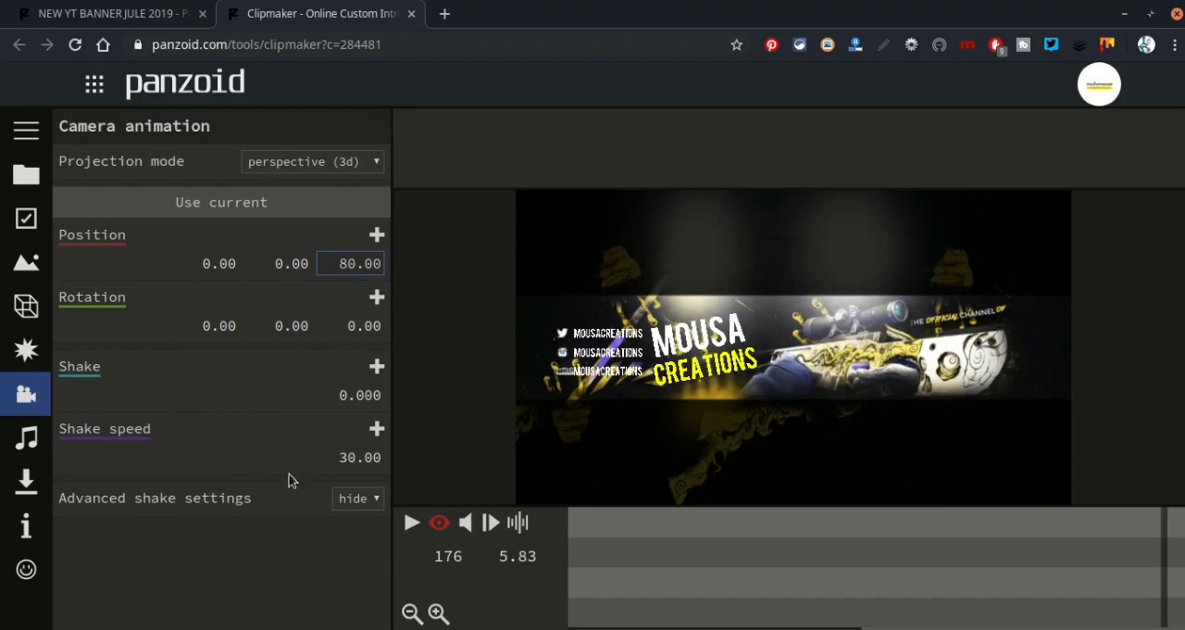
- Start rendering the banner video in balanced mode as .mkv (vp8/opus) and allow the site to store files on the device
left_click(26, 437)
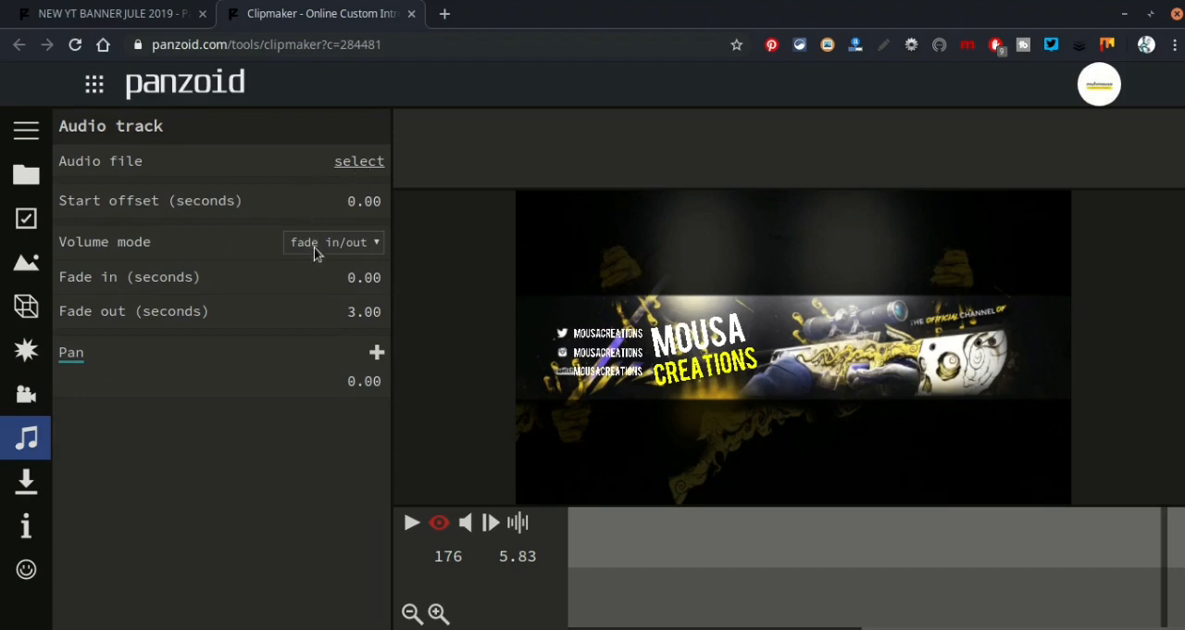
left_click(34, 484)
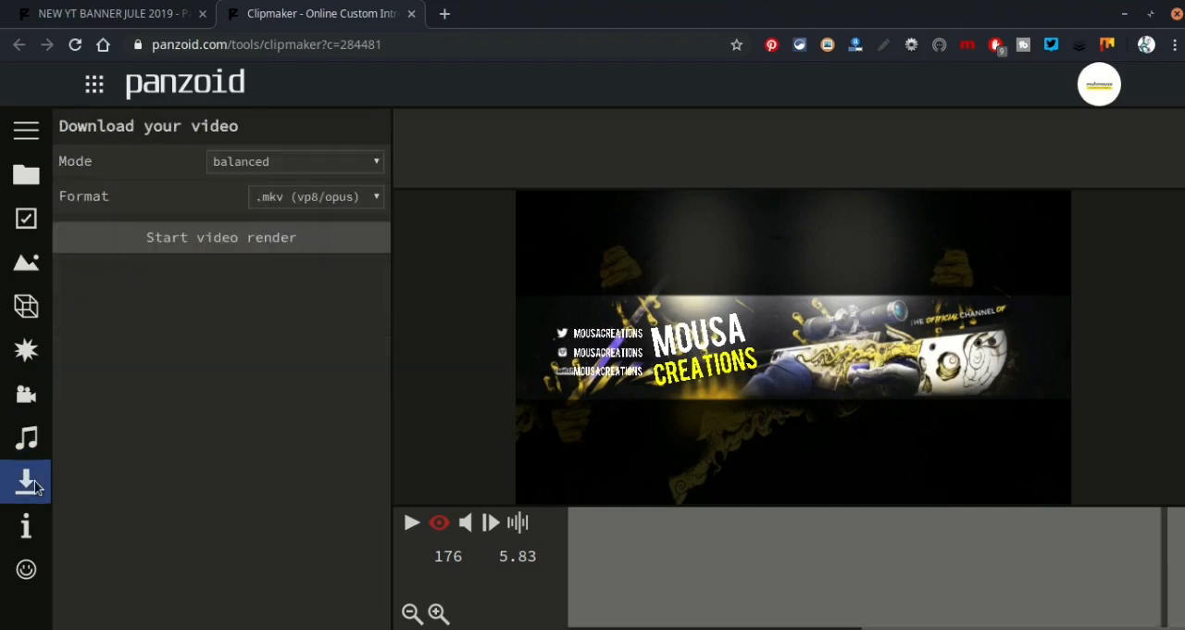
left_click(364, 170)
left_click(354, 196)
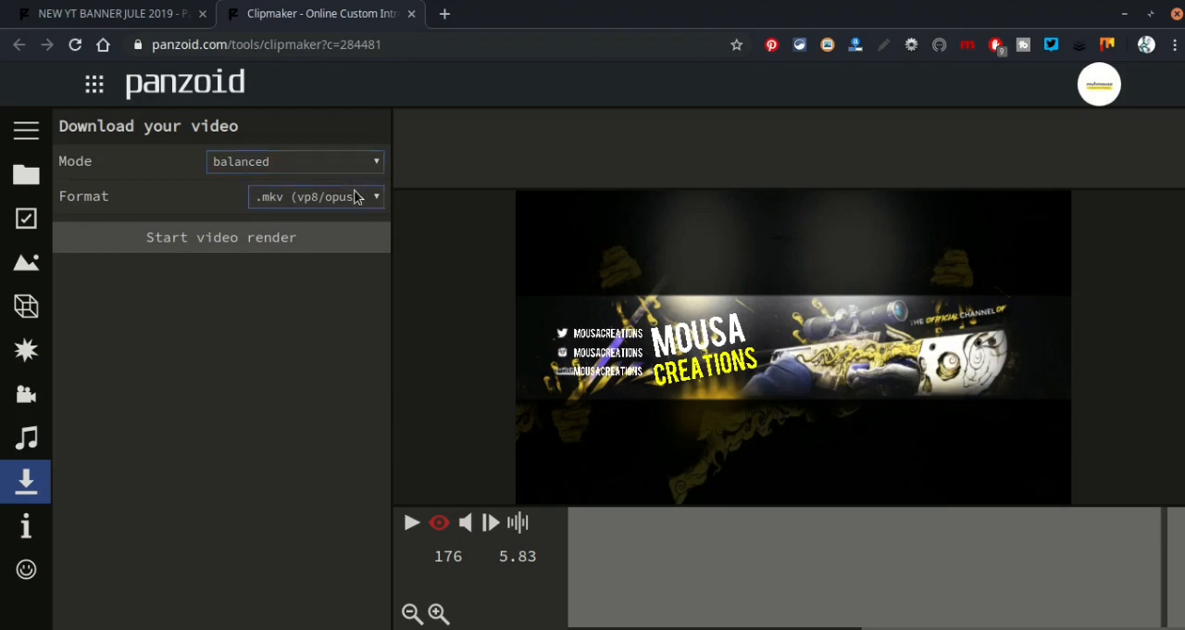
left_click(273, 243)
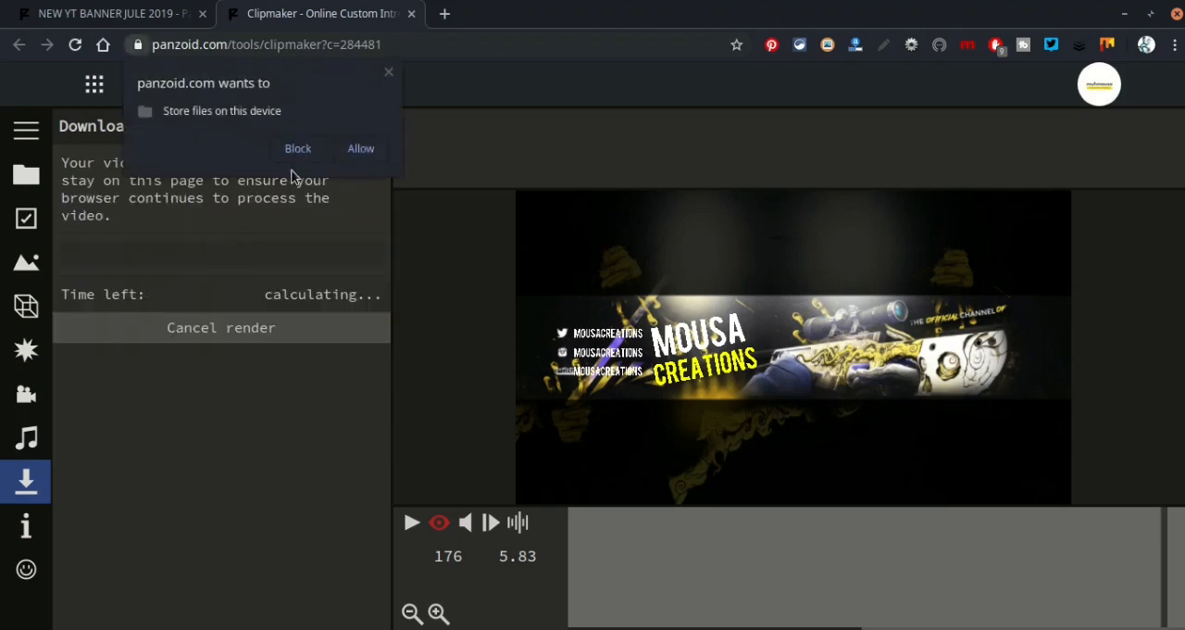
left_click(361, 151)
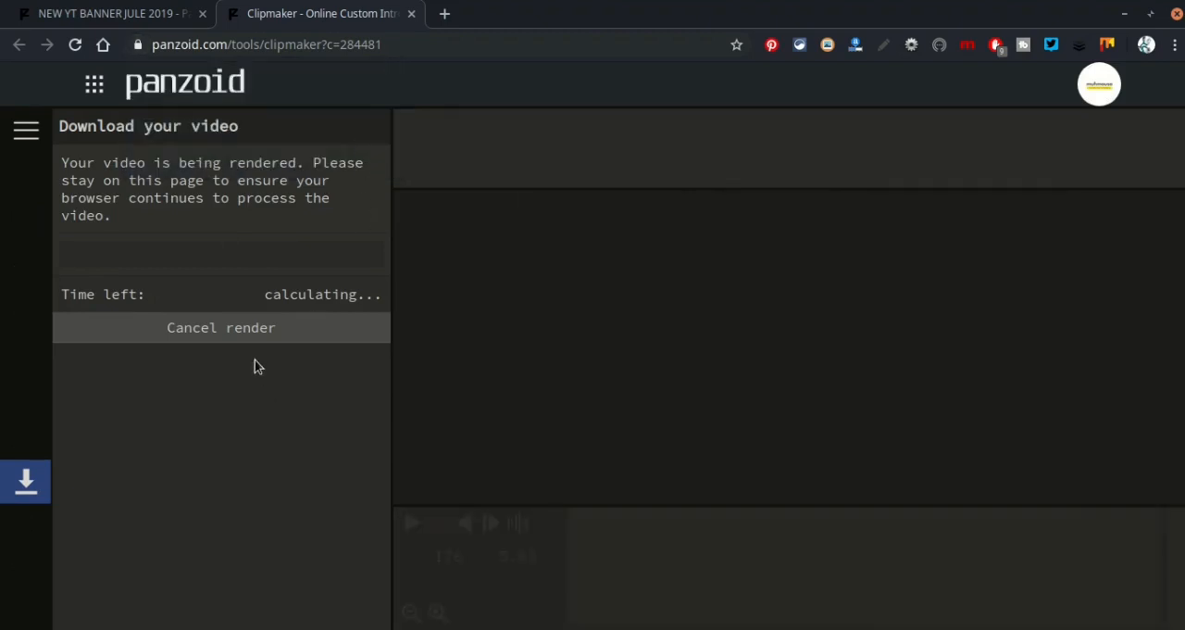